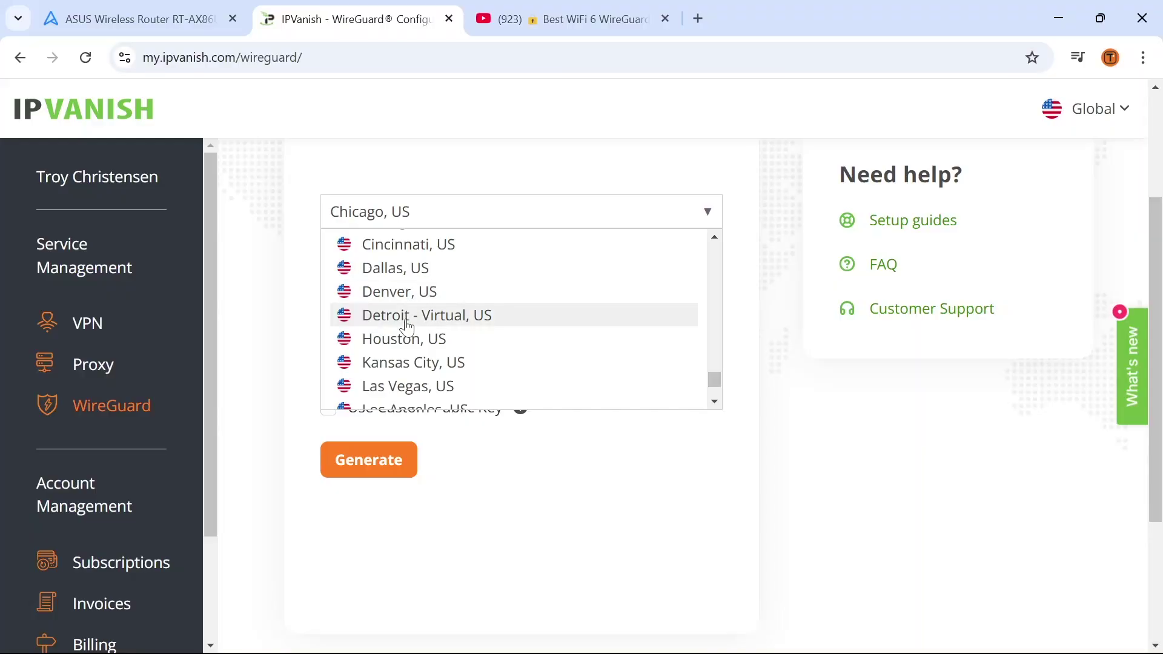
Step: Generate a Detroit - Virtual, US WireGuard config and save dtw-a13.ipvanish.com.conf to Downloads
click(407, 321)
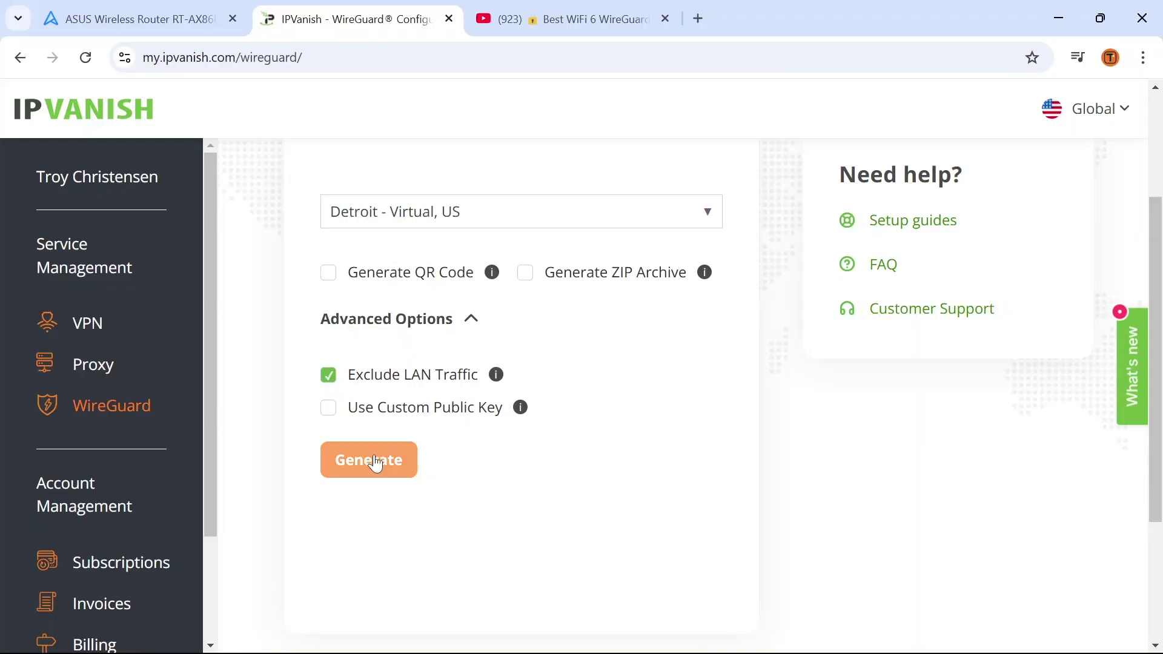
click(376, 463)
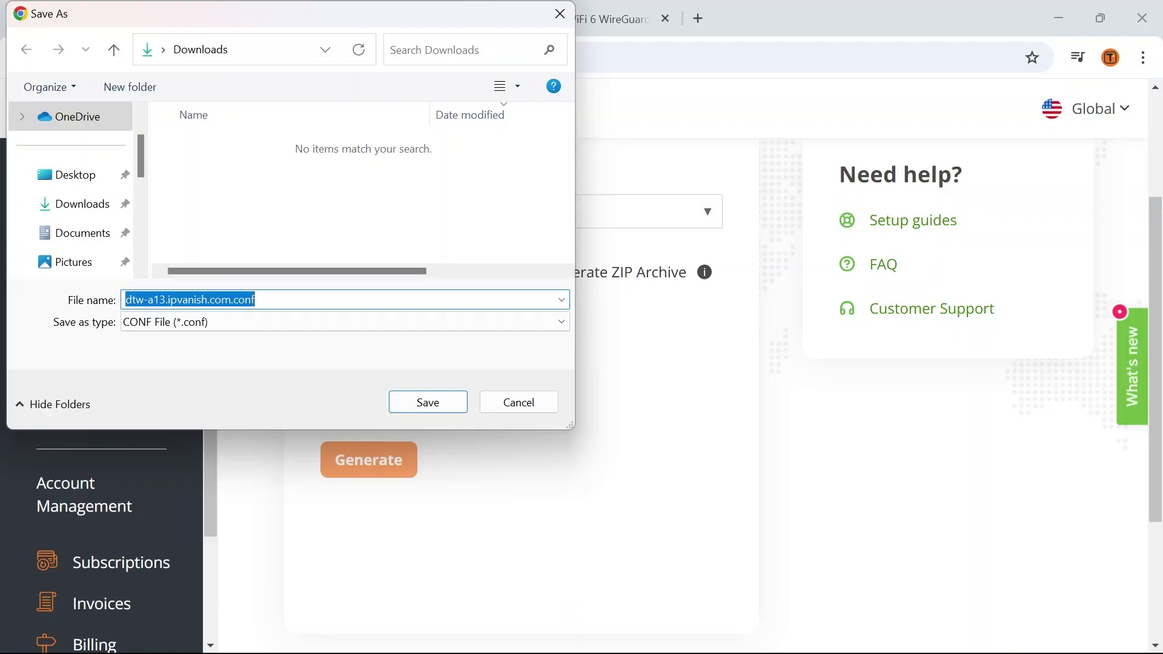
click(446, 403)
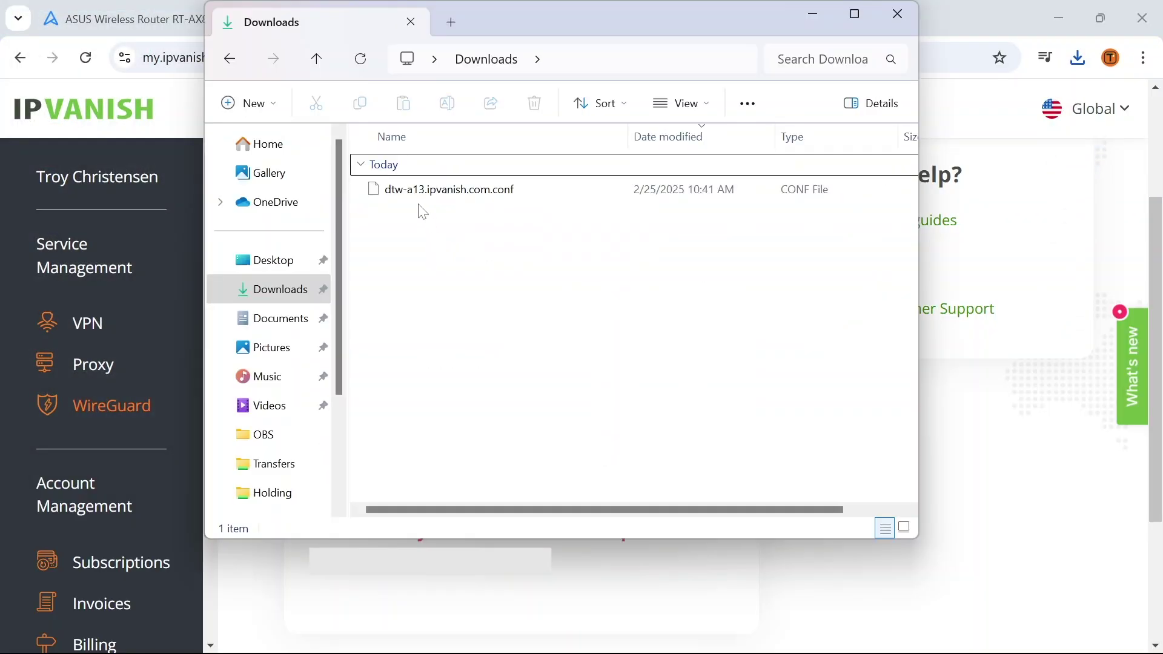
Step: Open the saved .conf file in Notepad just once, then start the router setup tutorial video
double_click(449, 198)
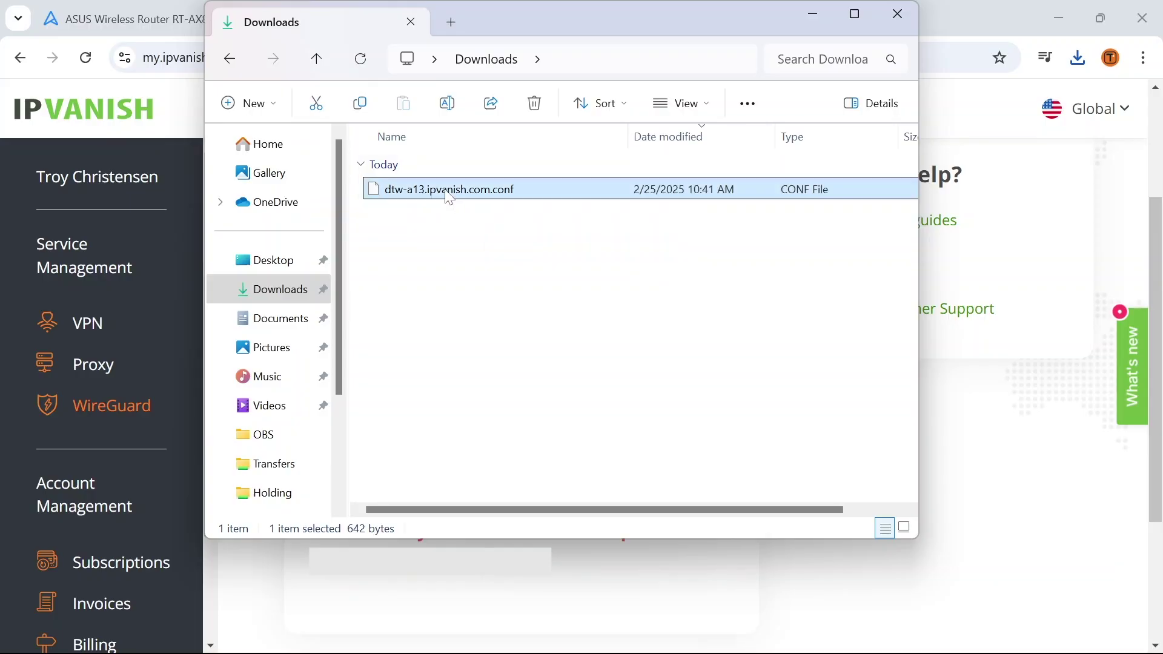
click(462, 251)
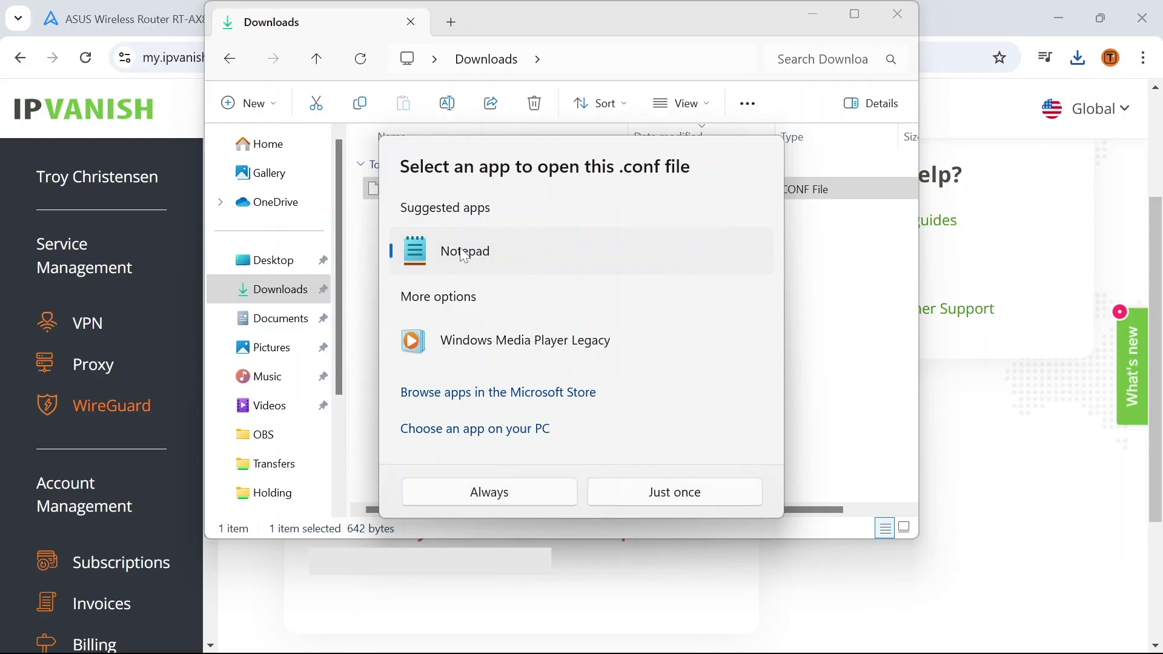
click(677, 493)
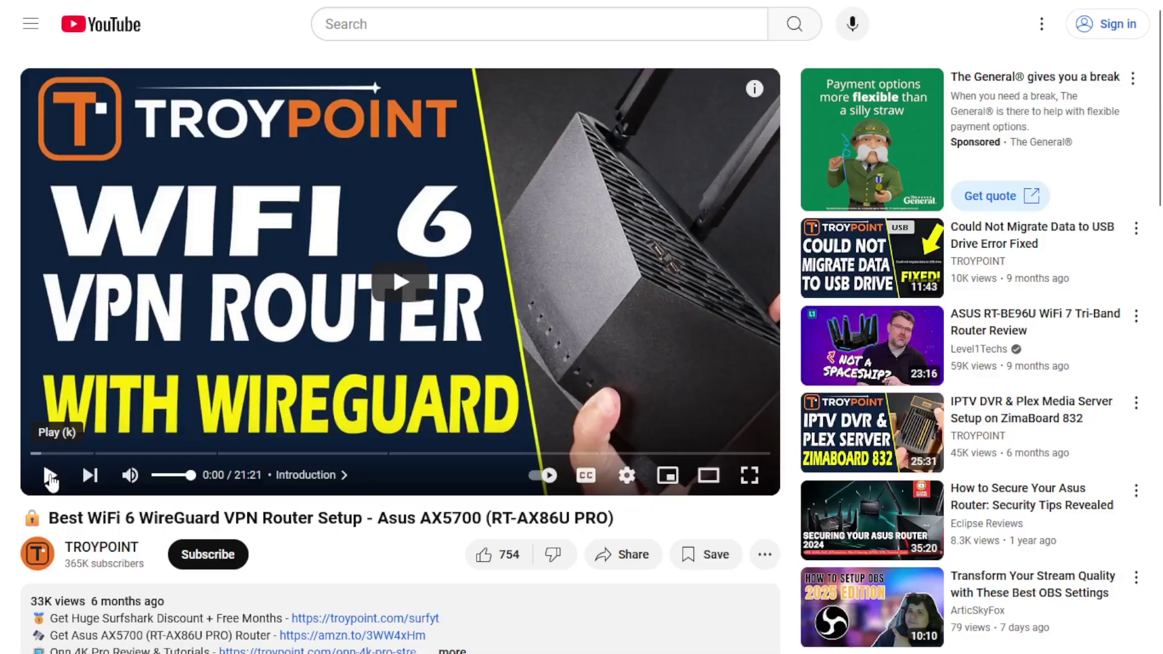
click(51, 476)
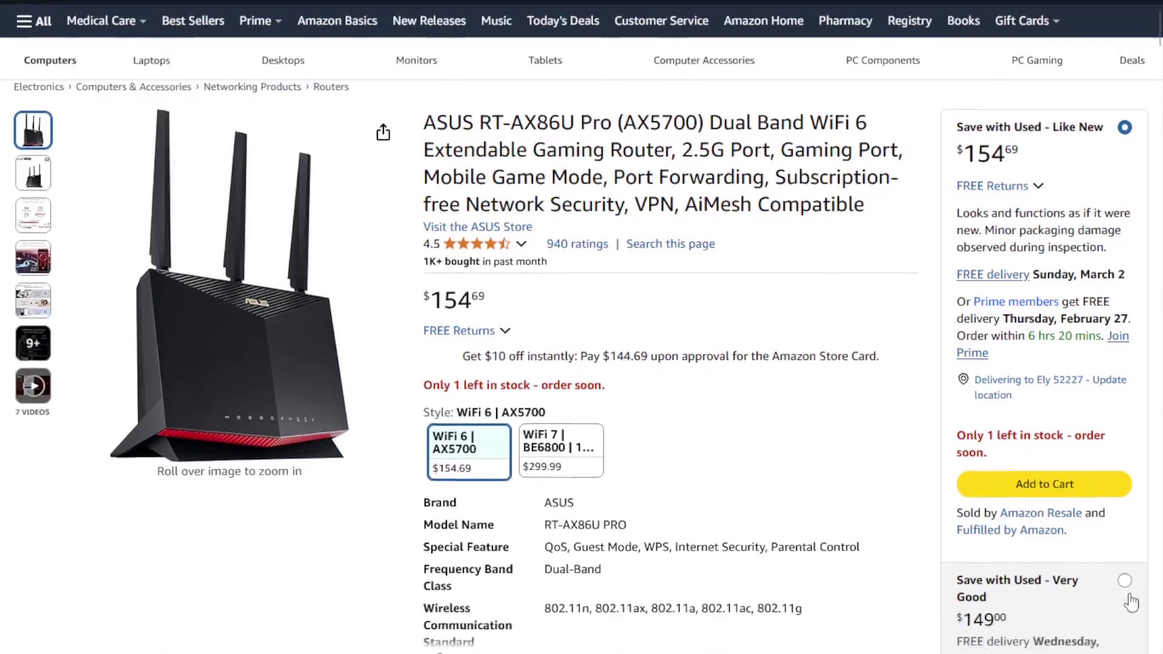
scroll(1126, 597, down, 7)
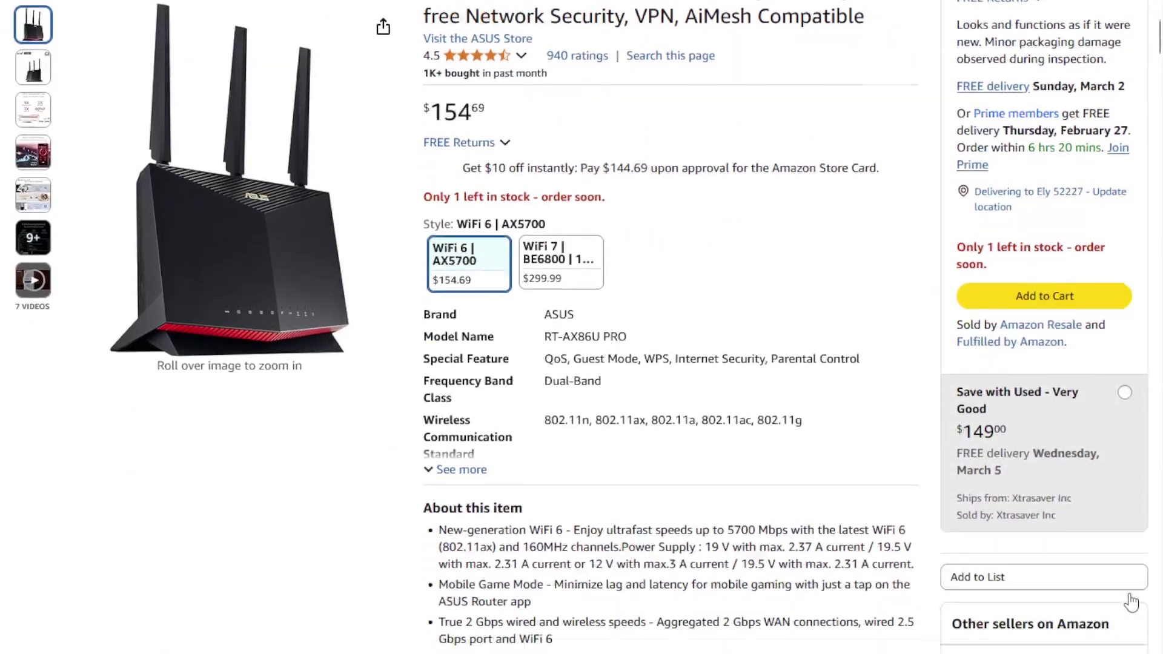
scroll(1130, 603, down, 15)
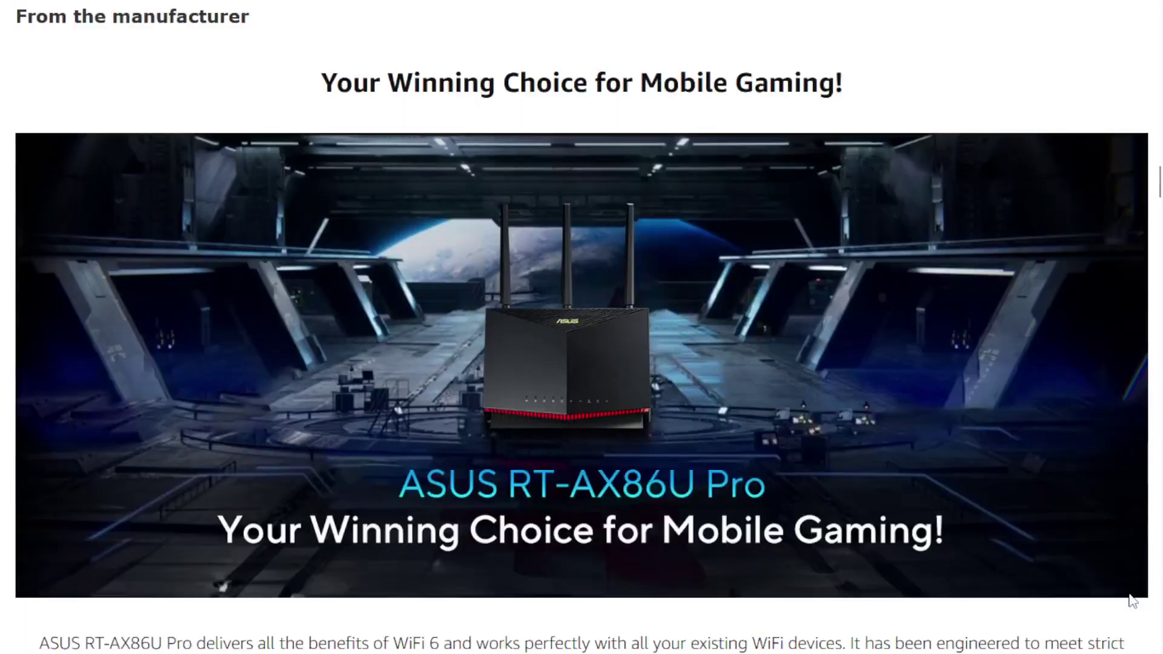
scroll(1132, 601, down, 10)
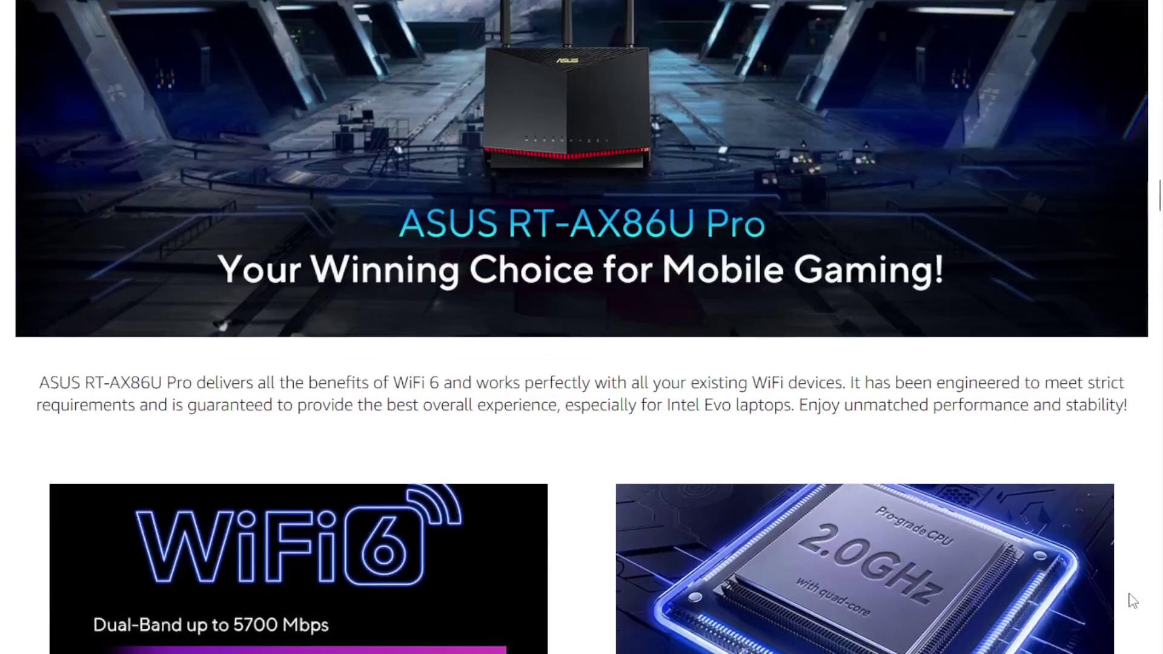
scroll(1130, 603, down, 1)
scroll(1130, 603, down, 8)
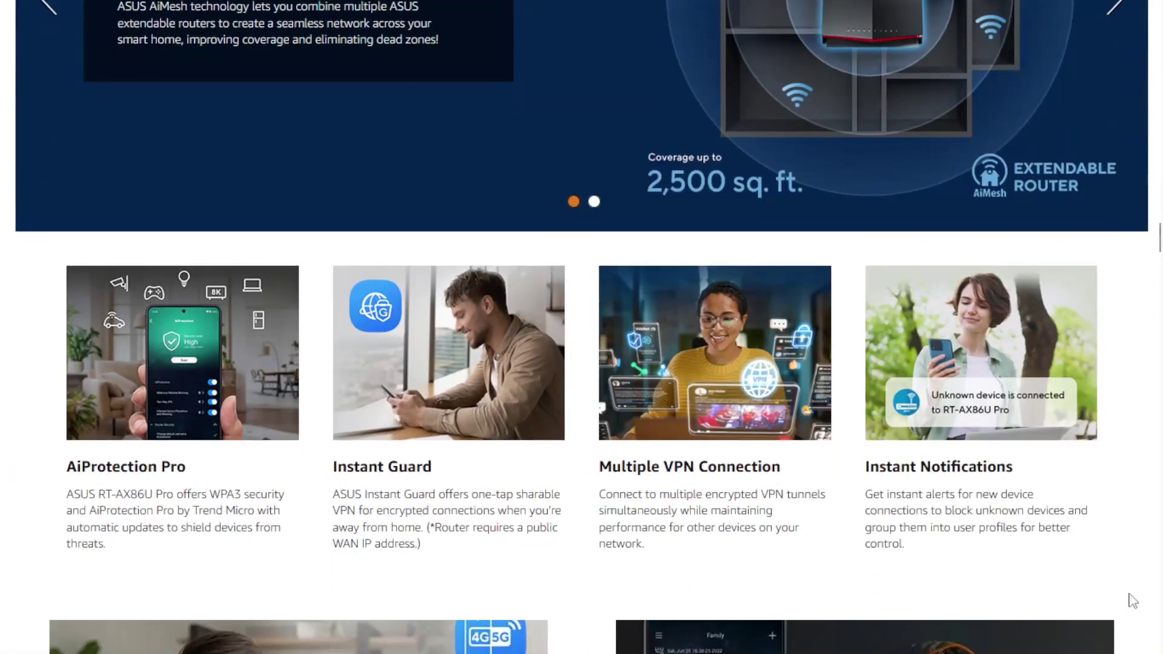
scroll(1130, 603, down, 4)
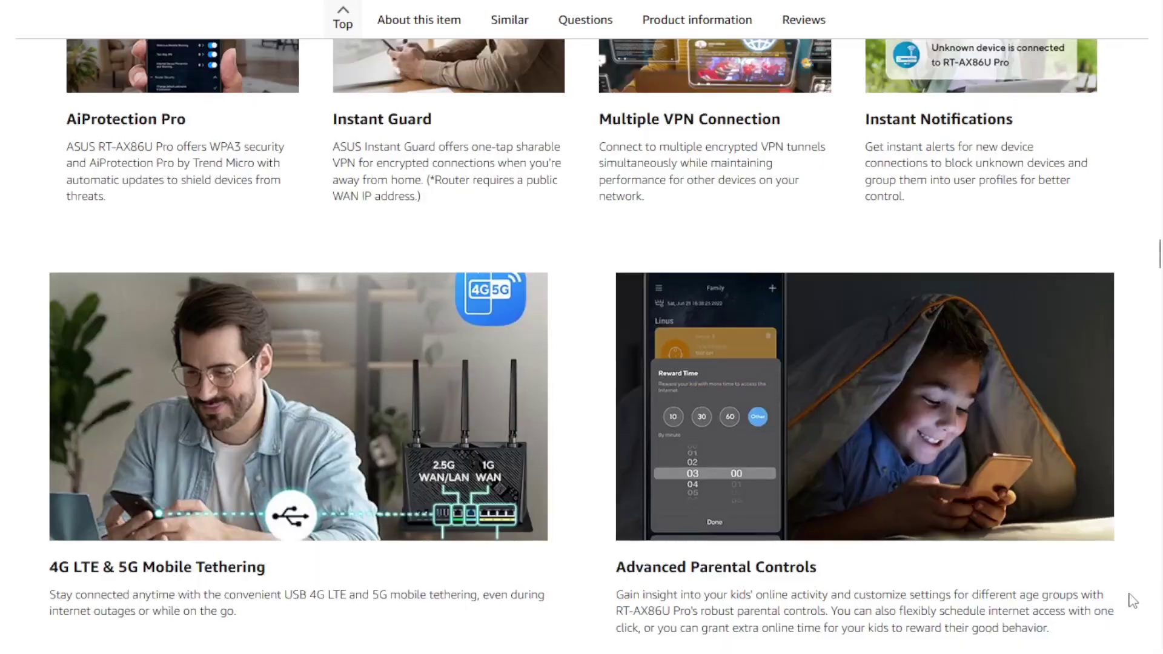
scroll(1130, 600, down, 5)
scroll(1130, 600, down, 3)
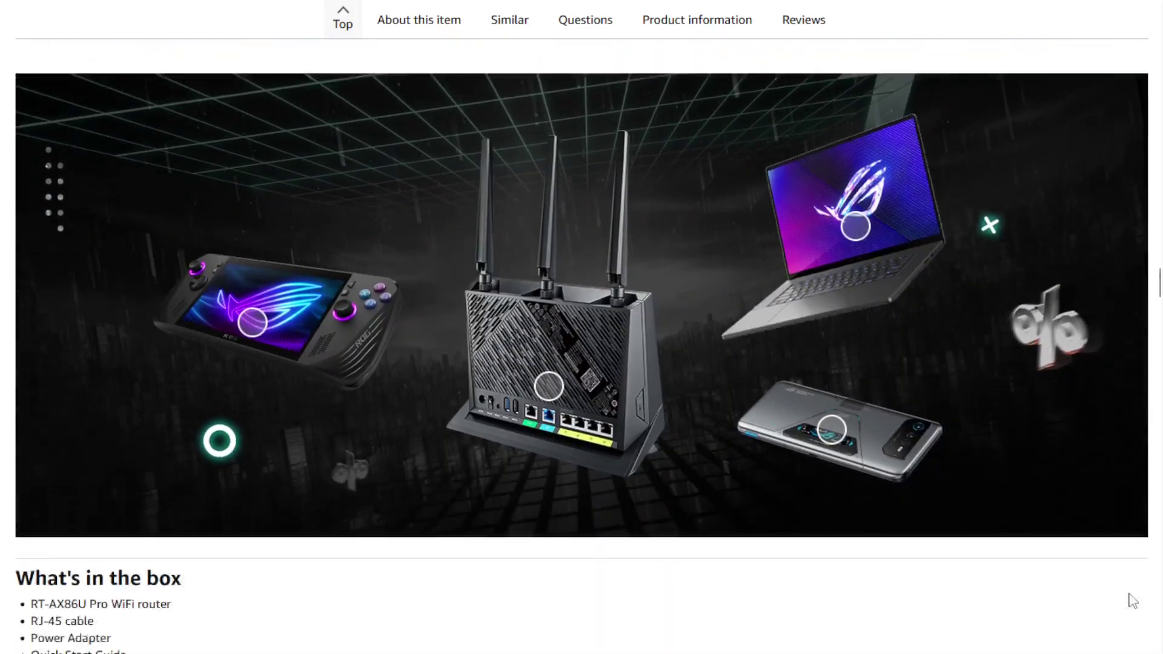
scroll(1130, 599, down, 4)
scroll(1130, 601, down, 1)
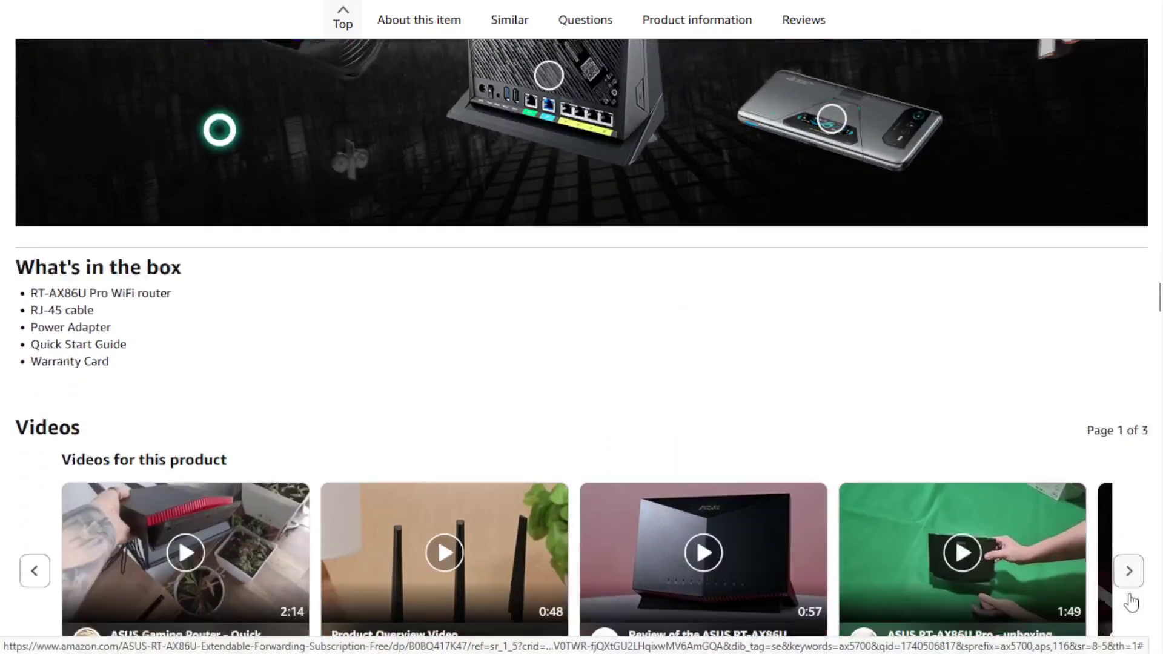
scroll(1130, 603, down, 6)
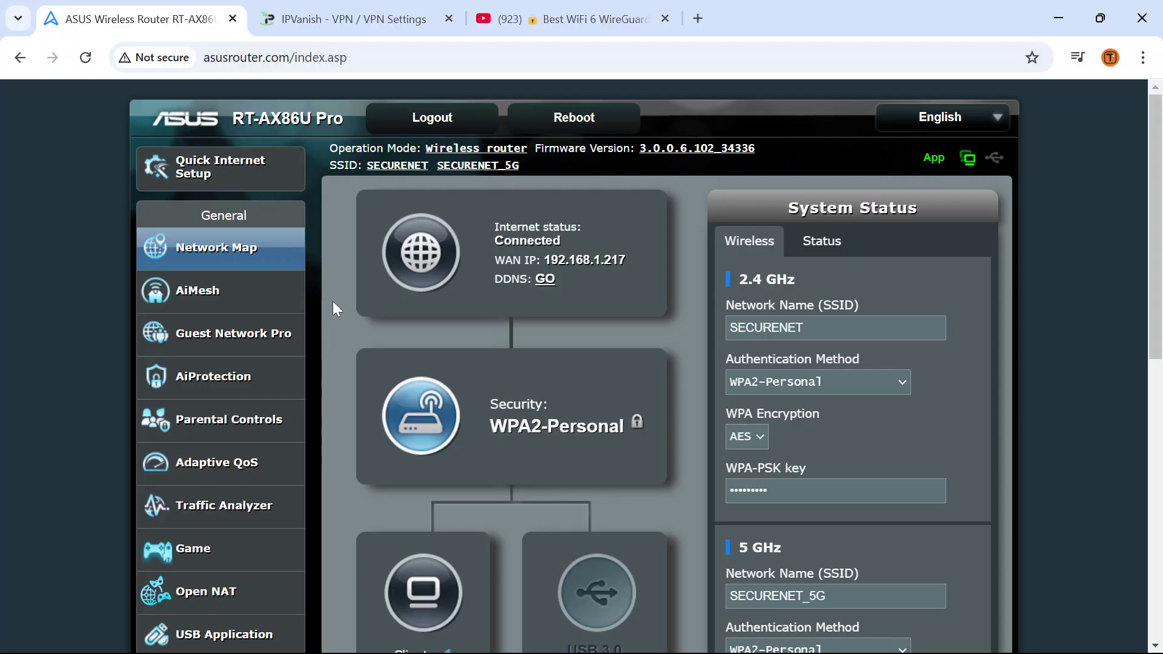
Step: Go to Advanced Settings > VPN and show the VPN Fusion tab with its empty 0/16 profile list
scroll(335, 306, down, 8)
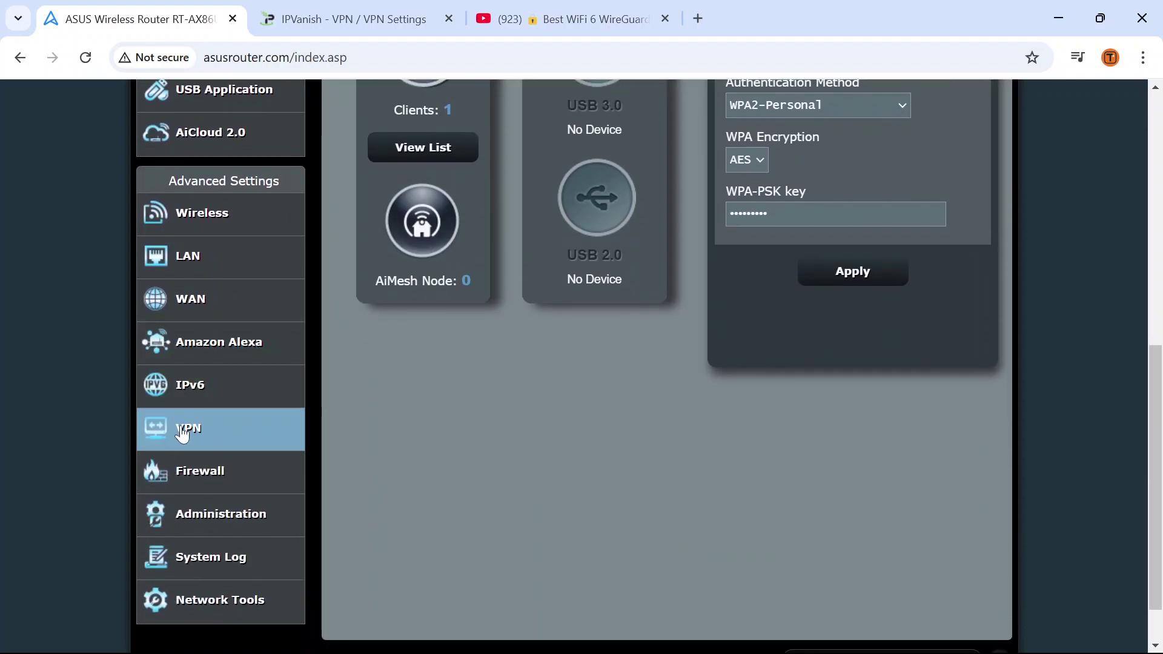
click(182, 435)
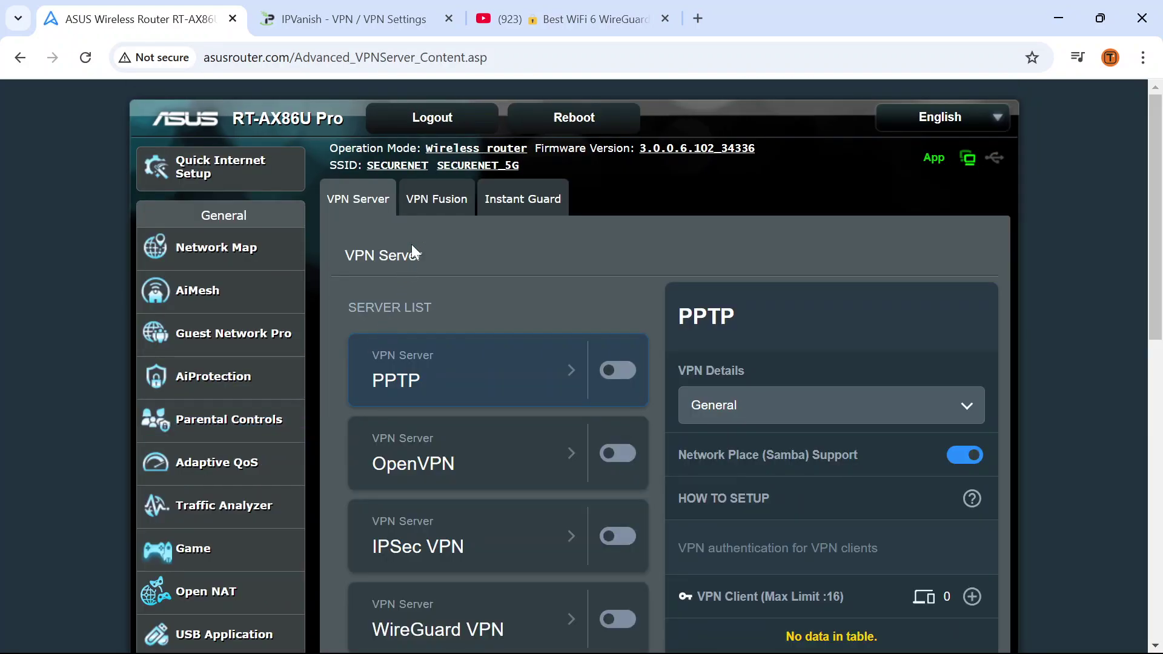
click(438, 200)
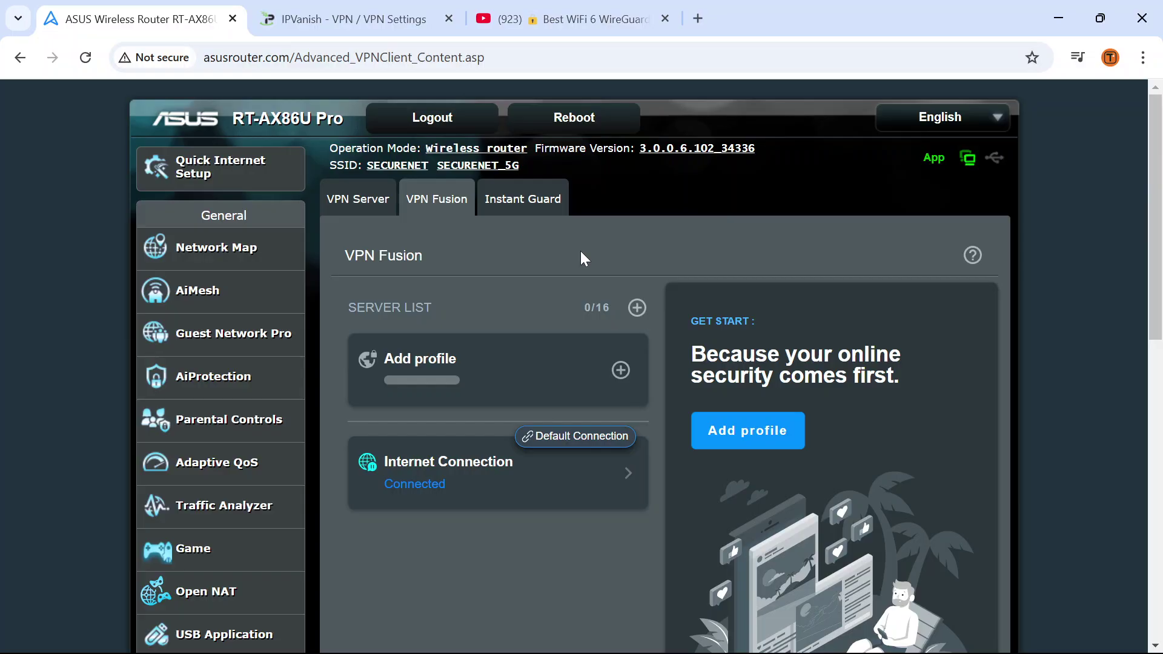
scroll(870, 237, down, 3)
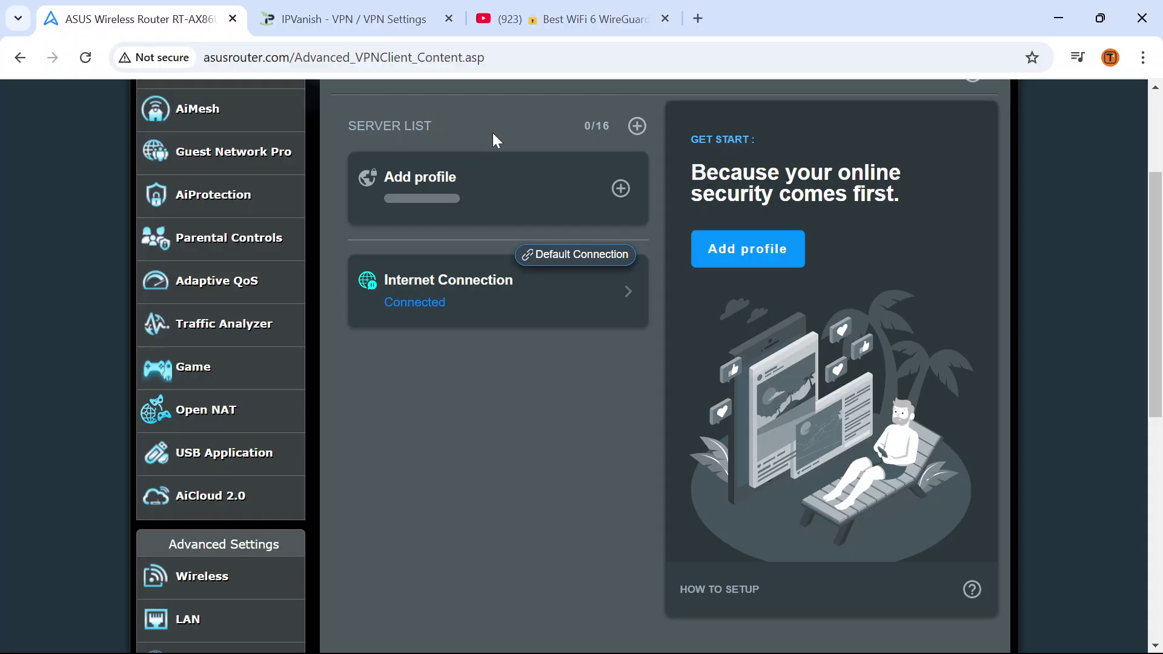
Step: Open IPVanish's WireGuard configuration generator and choose Chicago, US as the location
click(343, 20)
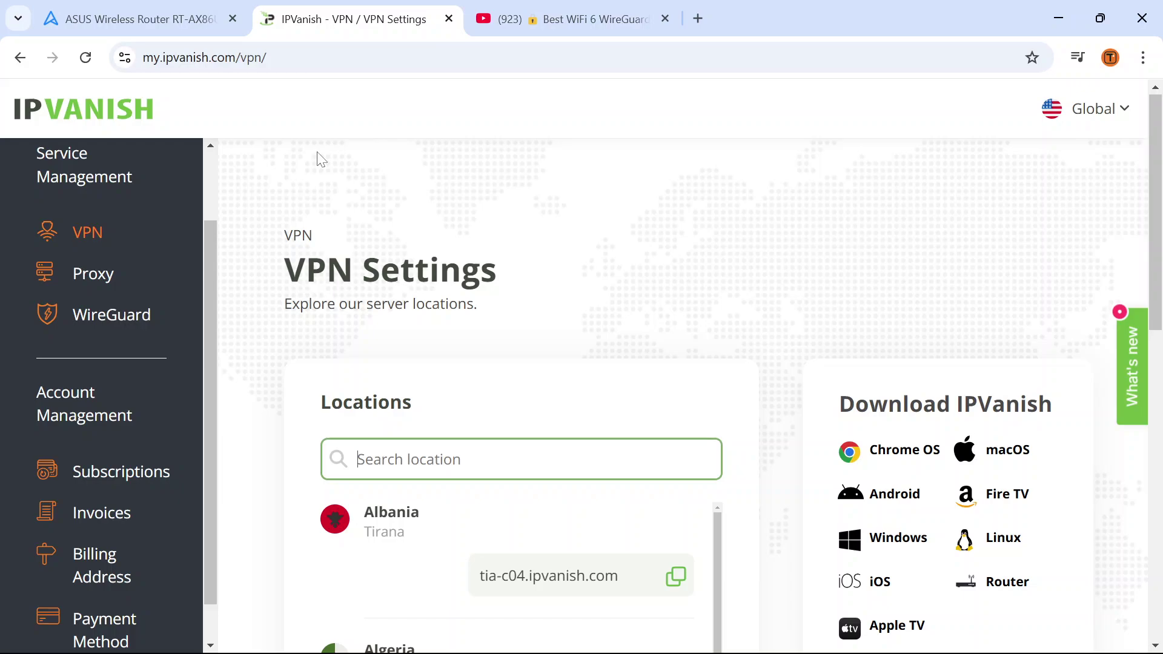
click(94, 322)
scroll(508, 314, down, 2)
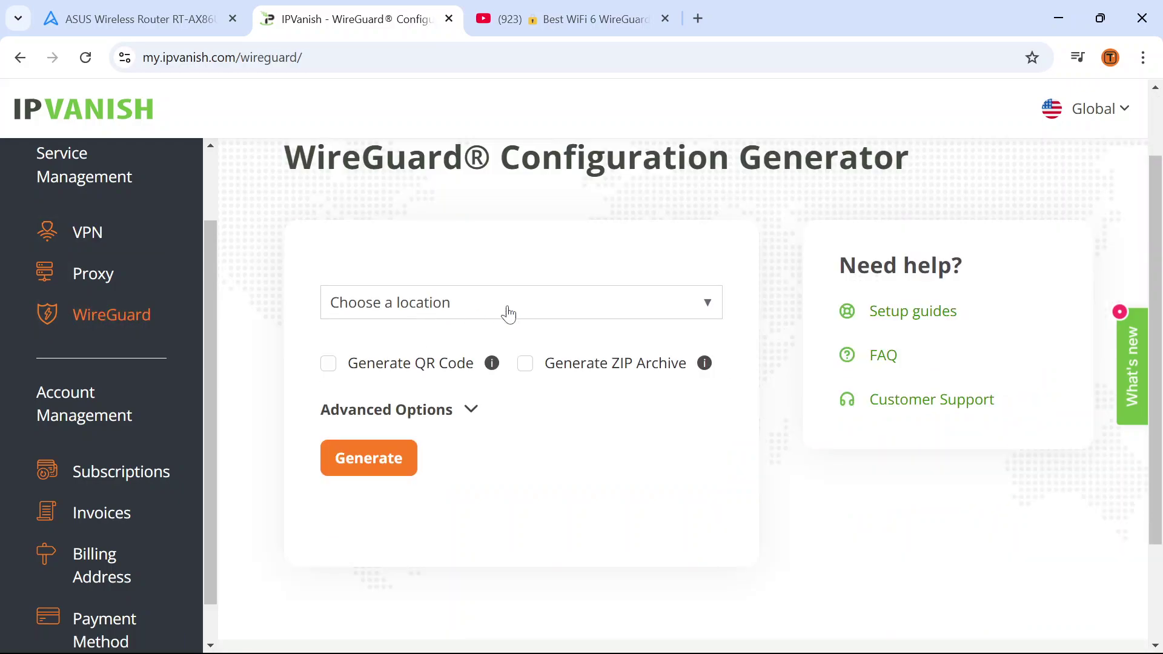
click(509, 314)
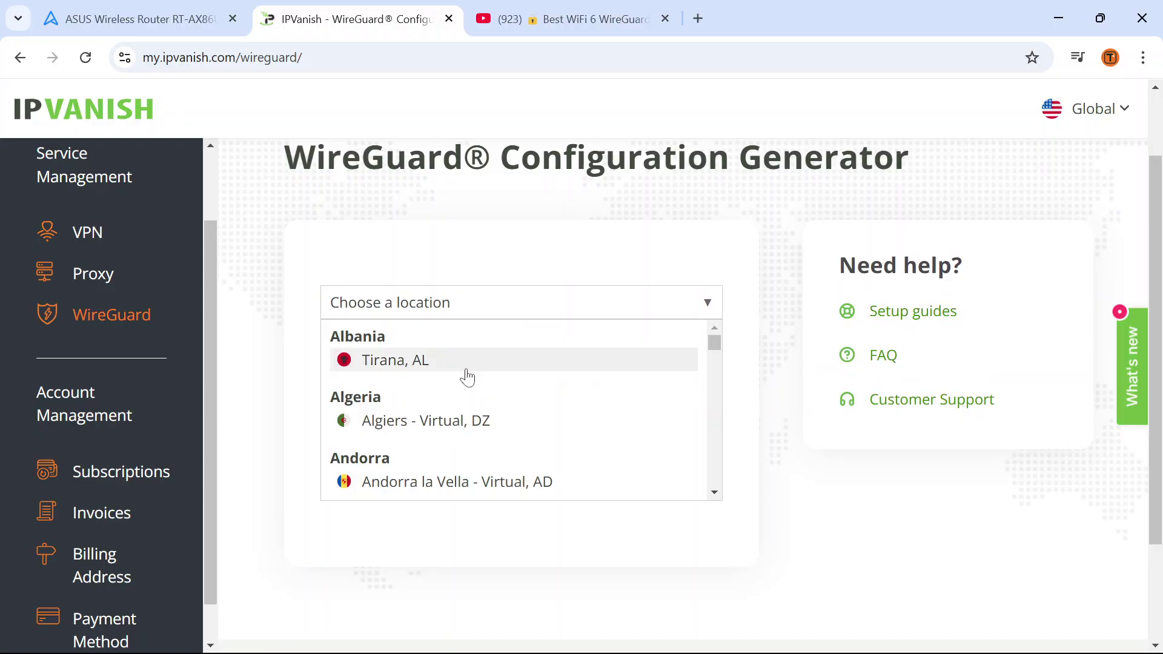
scroll(467, 376, down, 12)
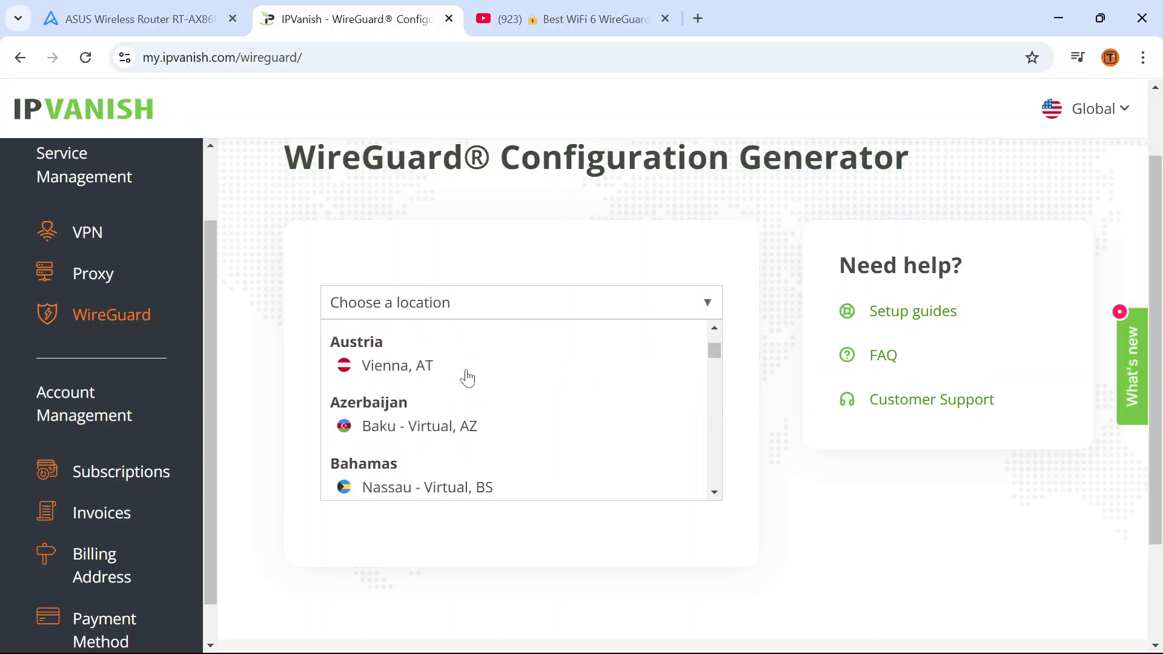
scroll(467, 376, down, 12)
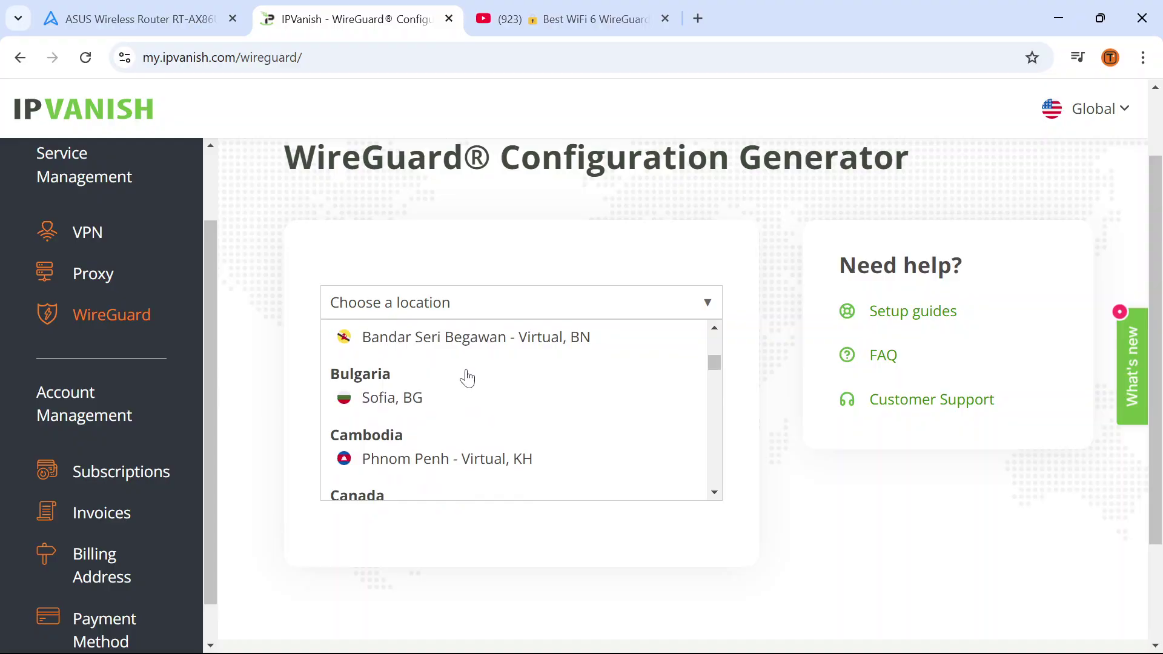
scroll(467, 377, down, 20)
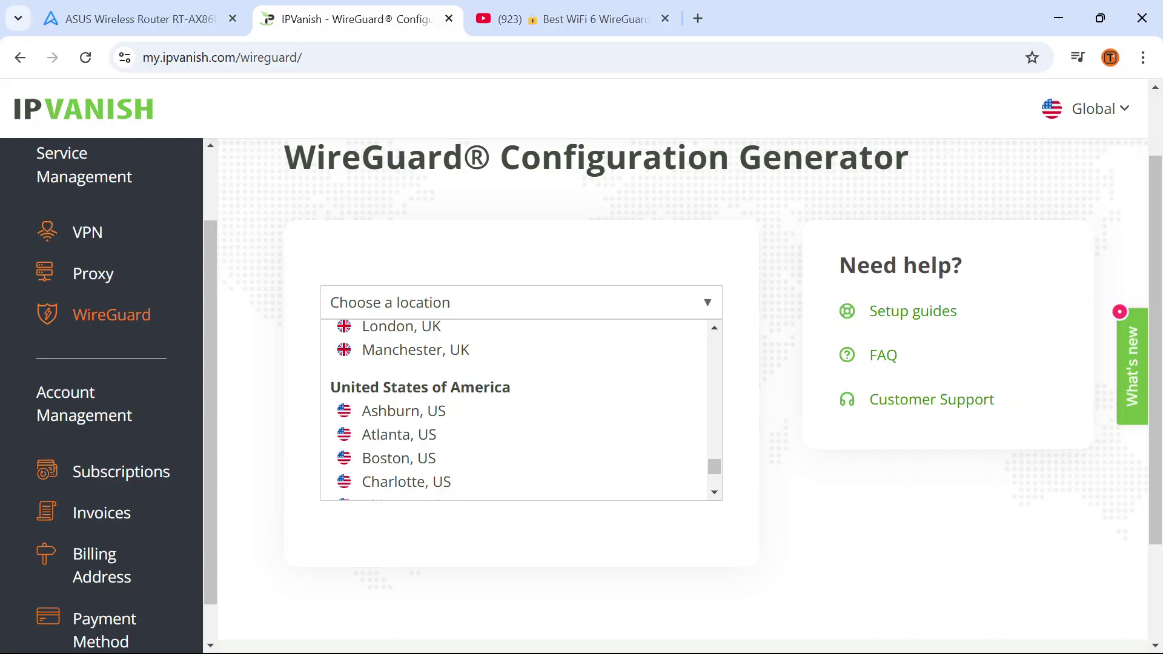
scroll(454, 394, down, 3)
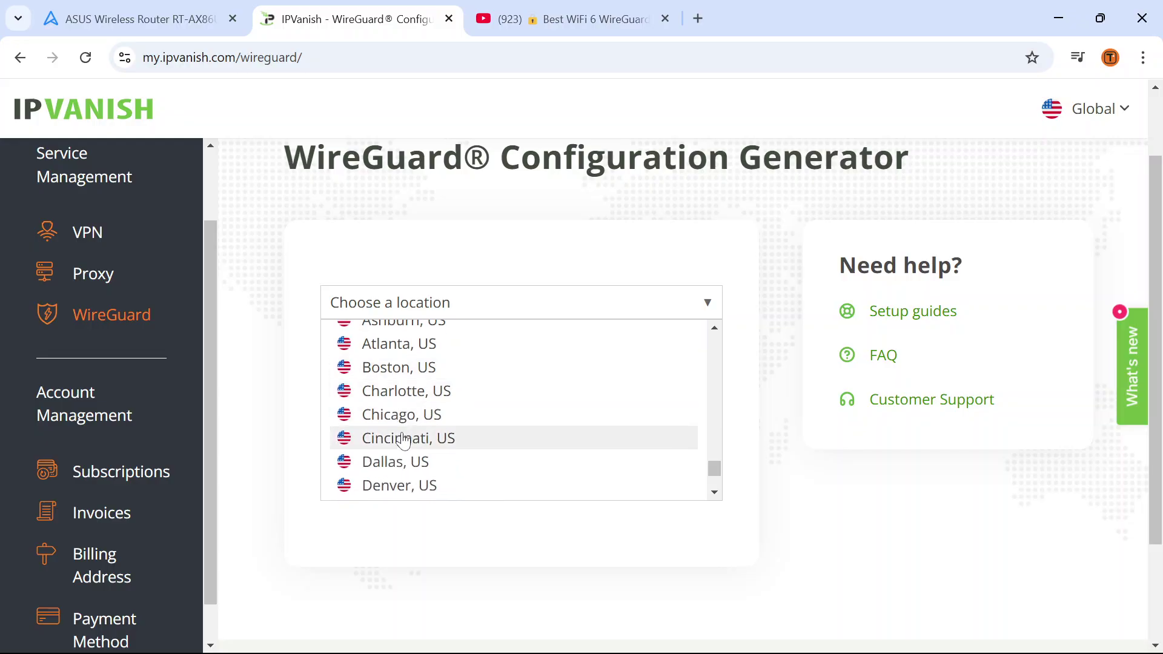
click(393, 416)
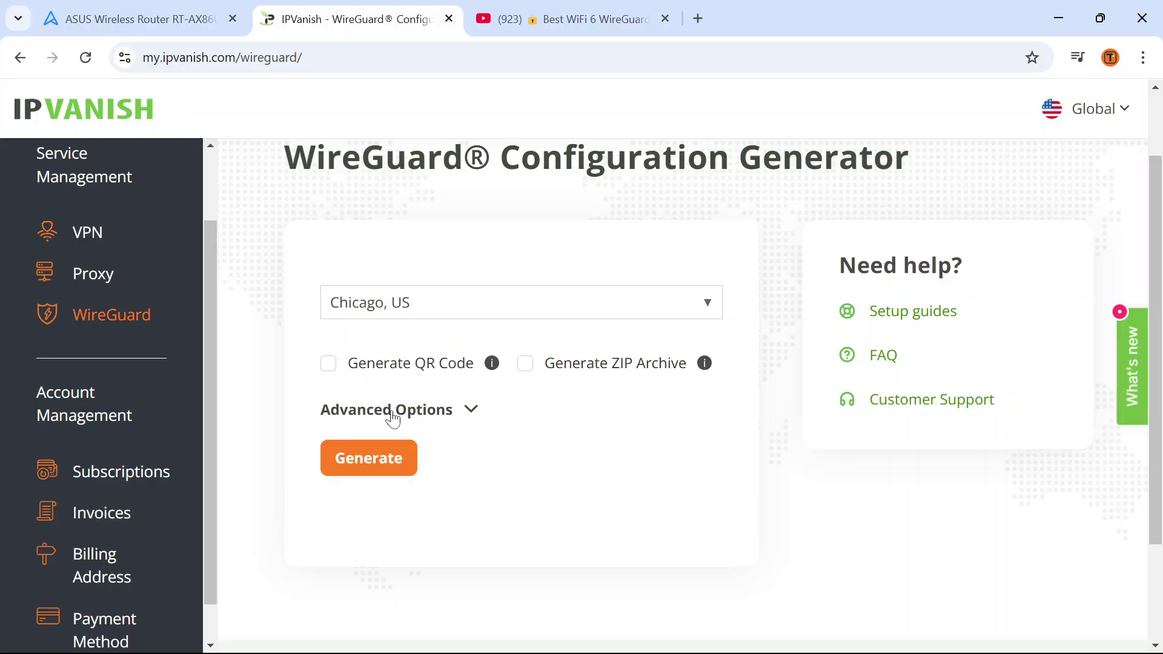
Step: Expand Advanced Options and enable Exclude LAN Traffic for the Chicago, US config
click(471, 418)
scroll(484, 400, down, 1)
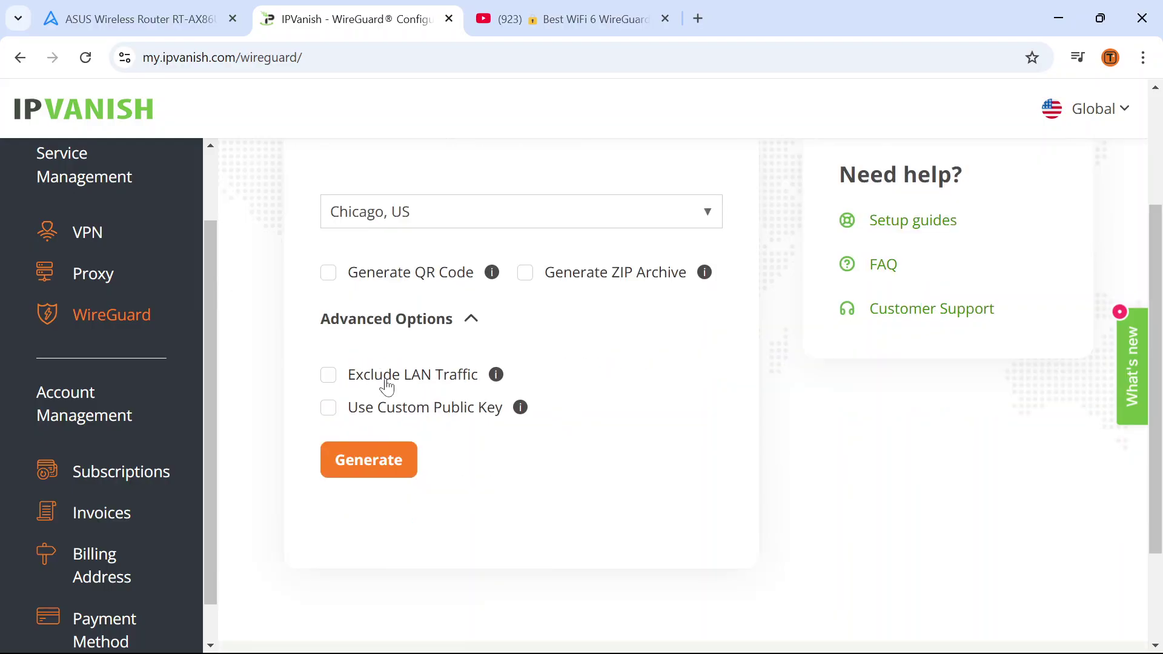
click(328, 378)
Step: Attempt Generate, then after the error change the location to Detroit - Virtual, US
click(364, 465)
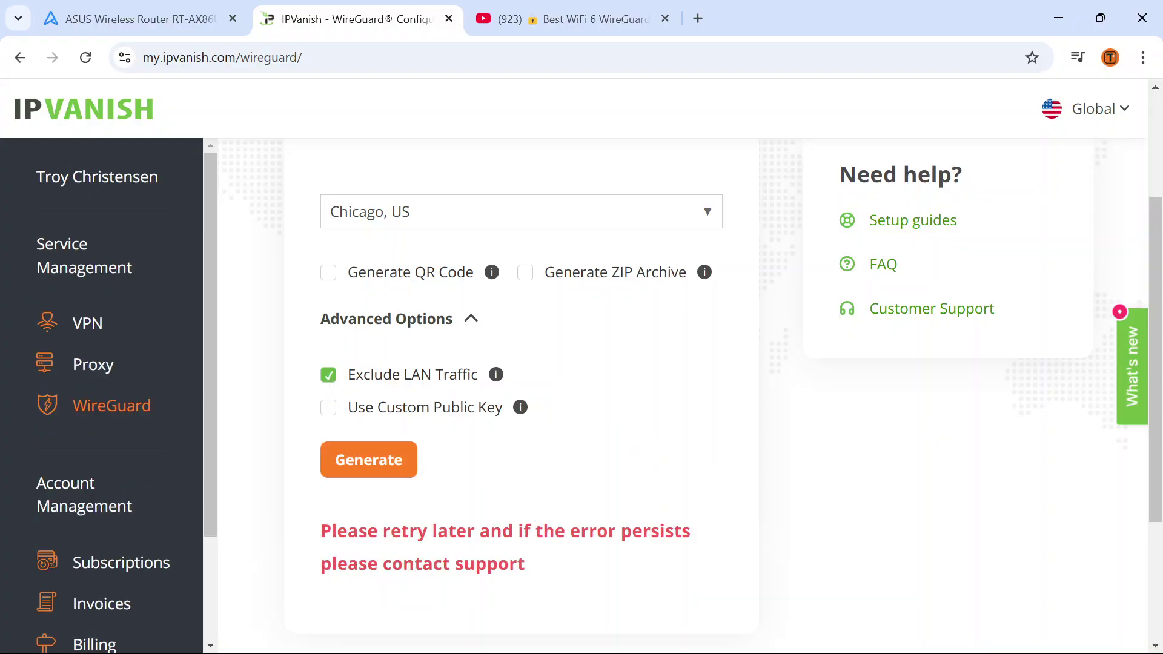
click(489, 220)
drag(714, 257, 712, 400)
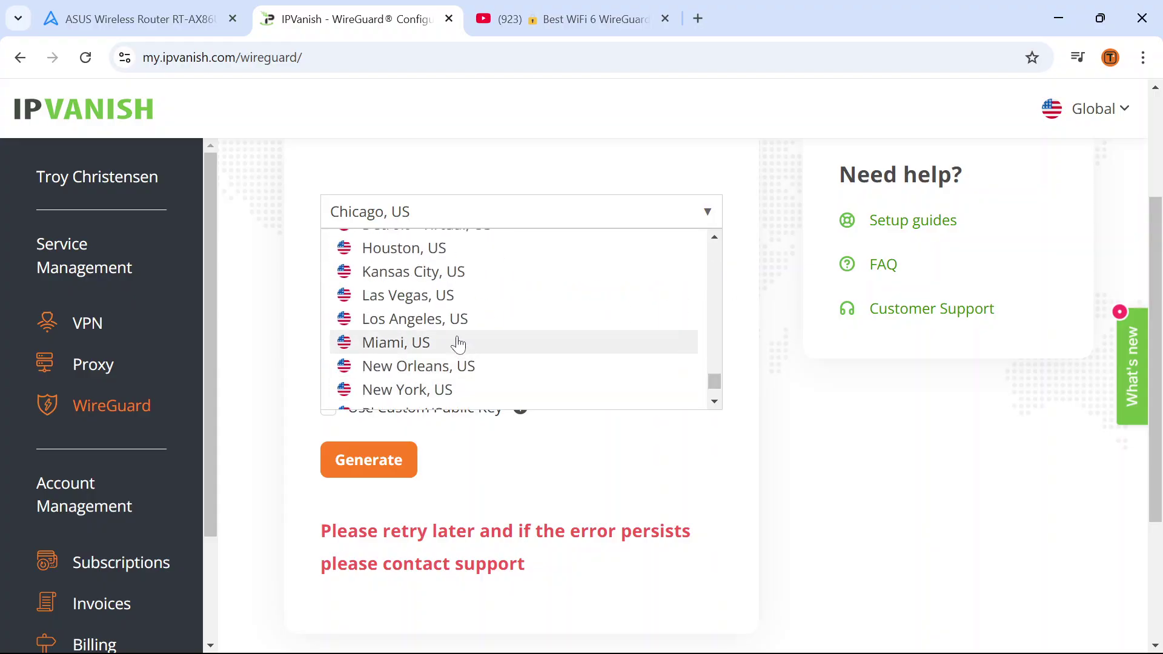
scroll(459, 343, up, 2)
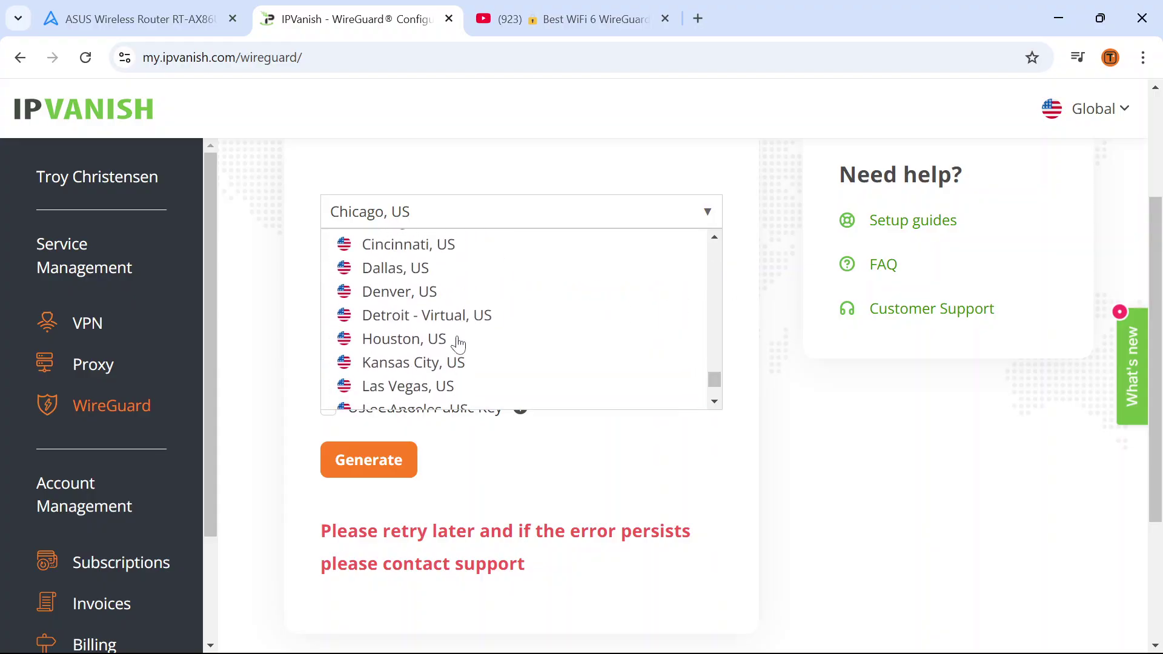
click(406, 316)
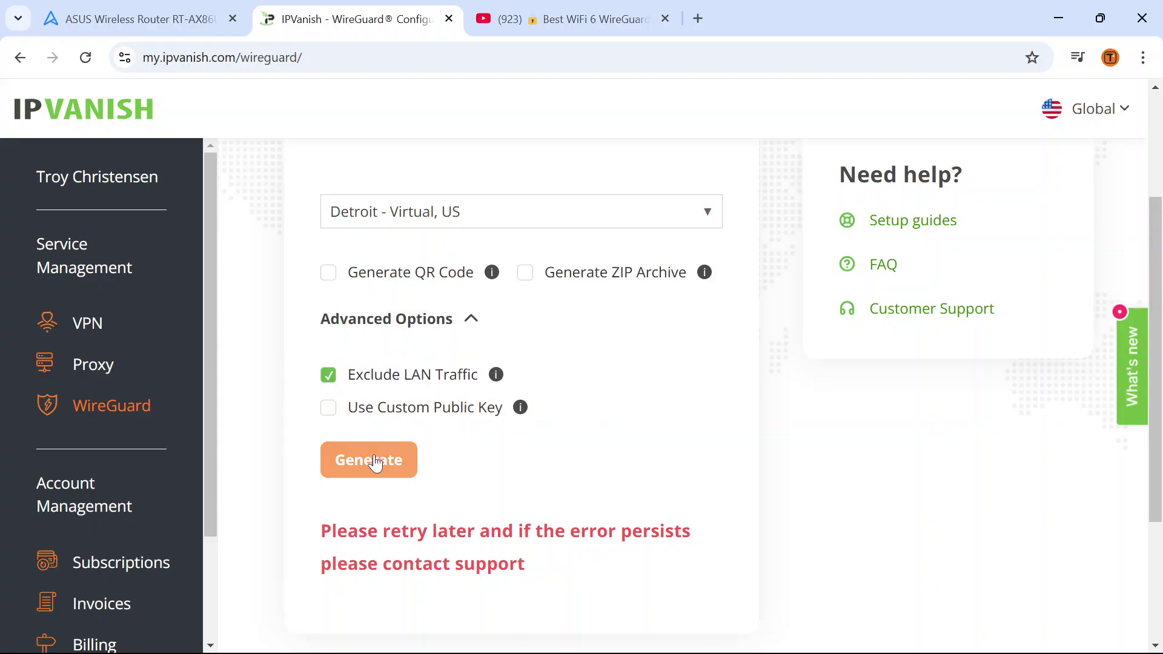
Step: Generate the Detroit config, save dtw-a13.ipvanish.com.conf to Downloads, and open it in Notepad
click(374, 462)
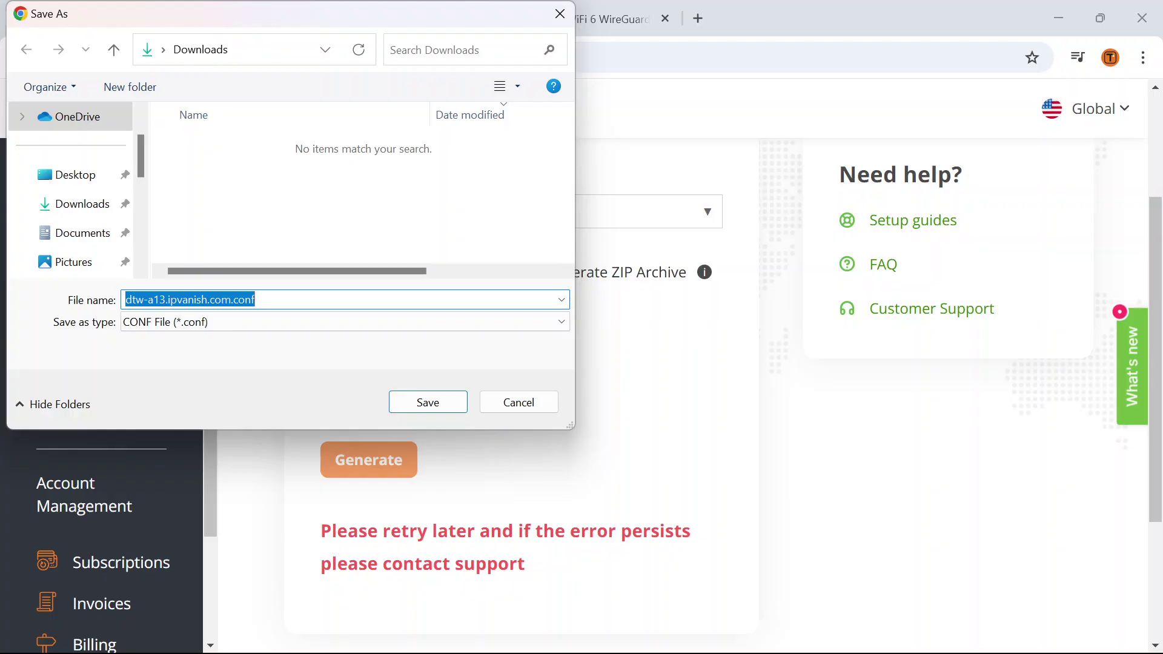
click(446, 407)
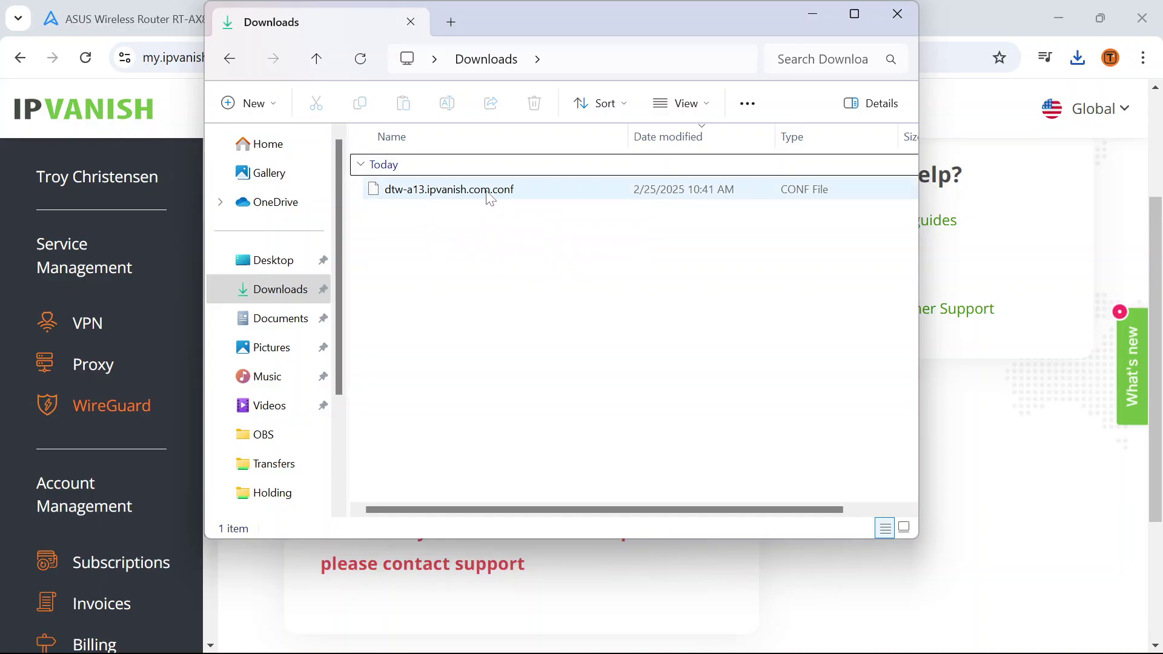
double_click(449, 193)
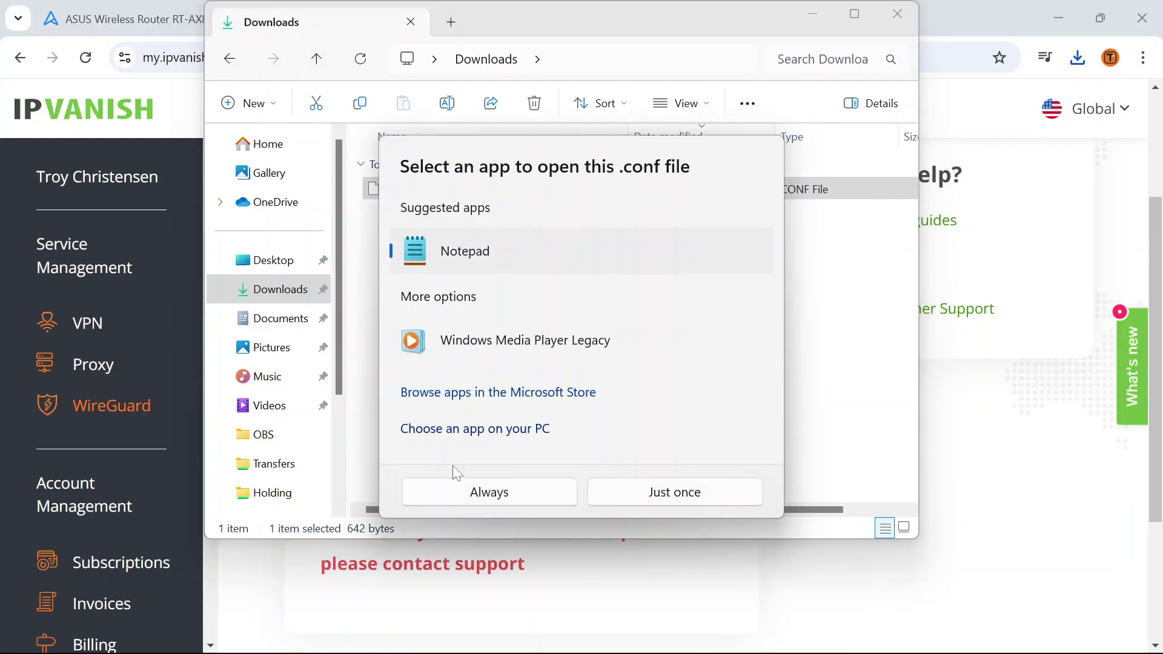
click(675, 492)
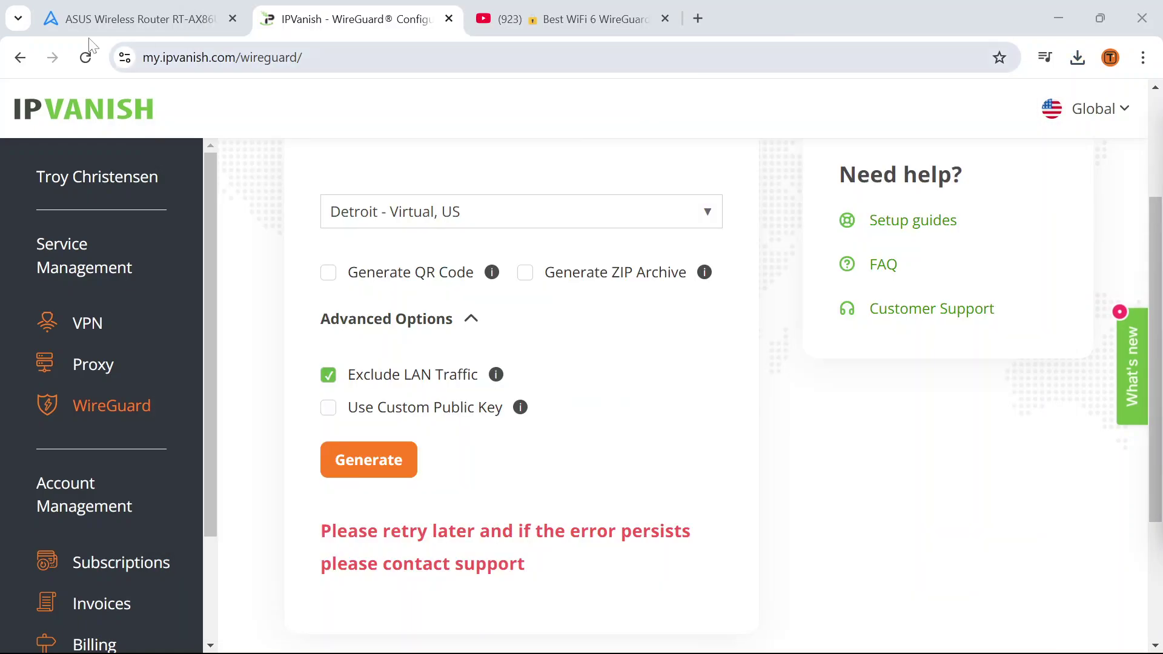
Step: Add a new router VPN profile named 'IPVanish Detroit' with VPN type WireGuard
click(104, 17)
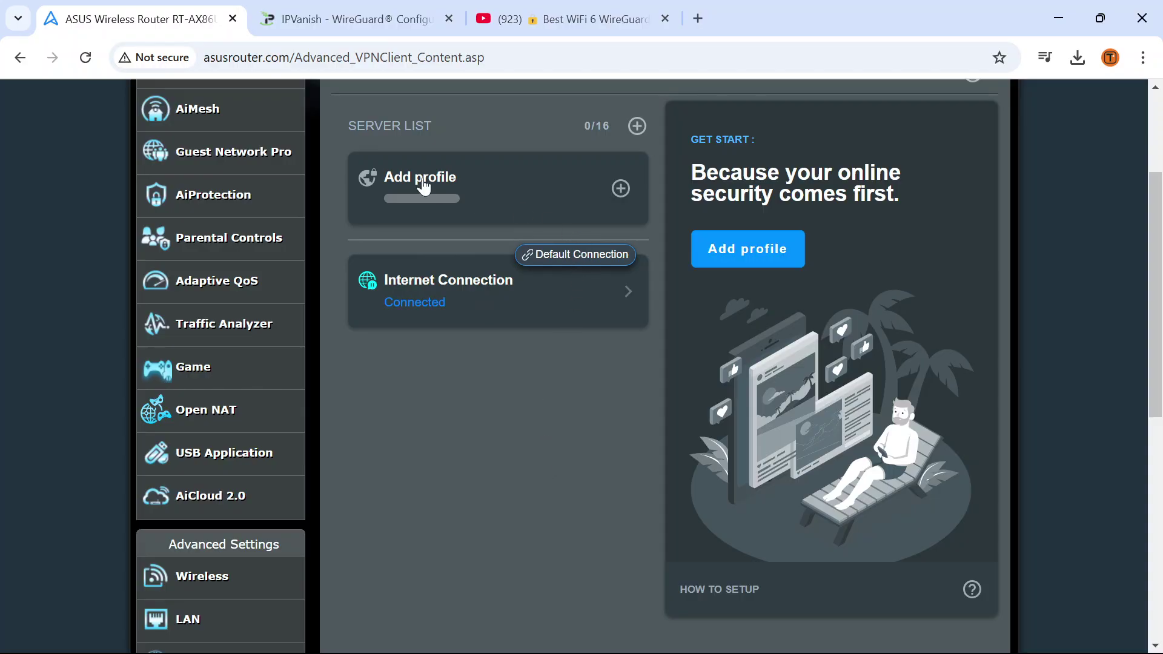
click(620, 188)
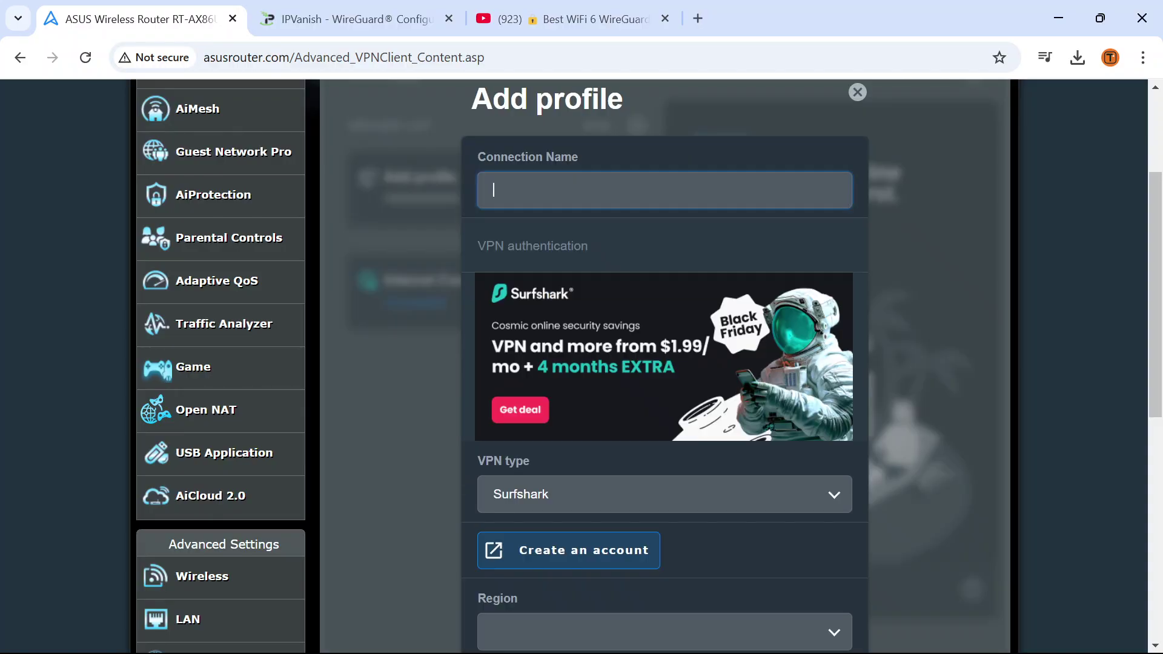
text(IPVanish Detroit)
scroll(665, 363, down, 3)
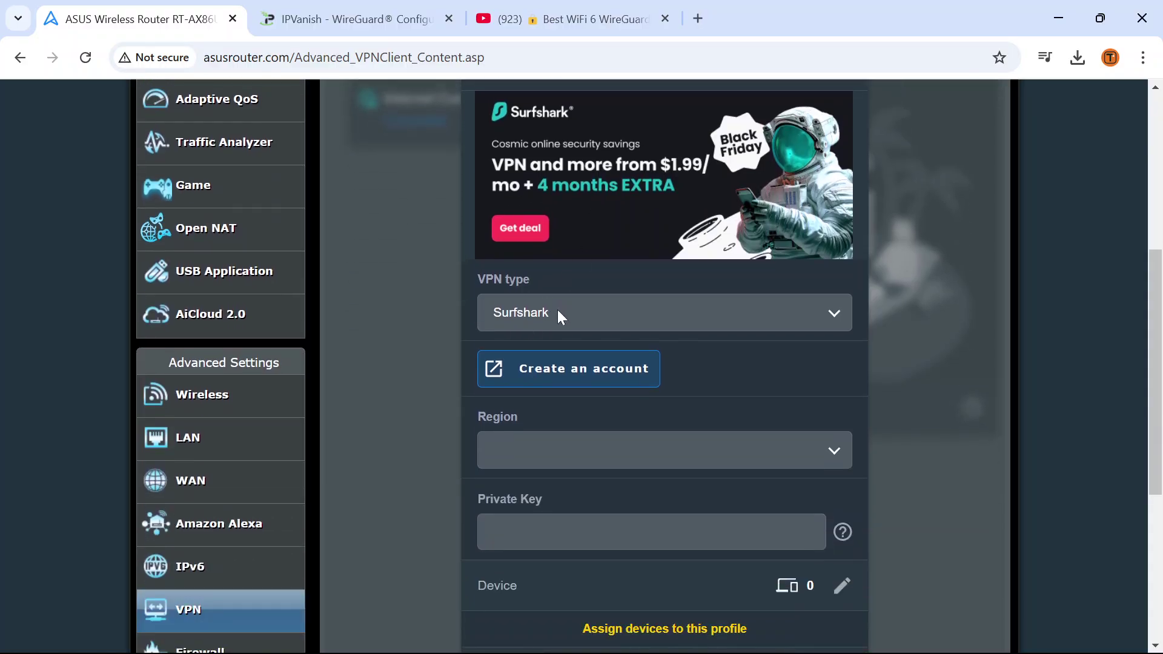
click(557, 313)
click(538, 385)
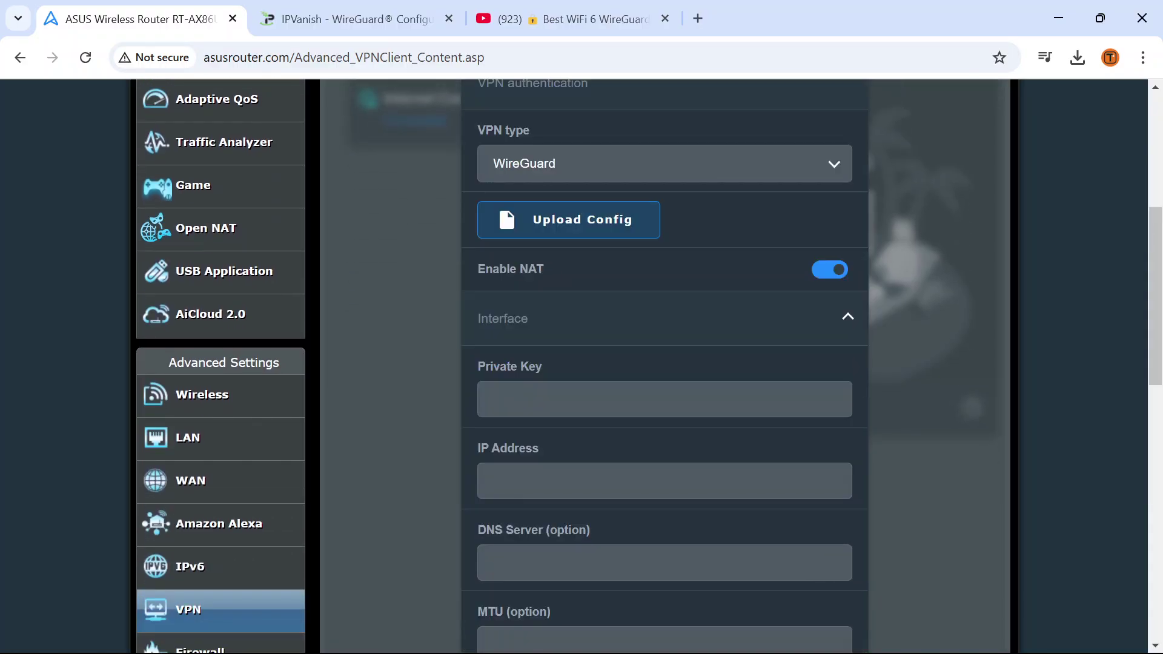
scroll(605, 327, up, 2)
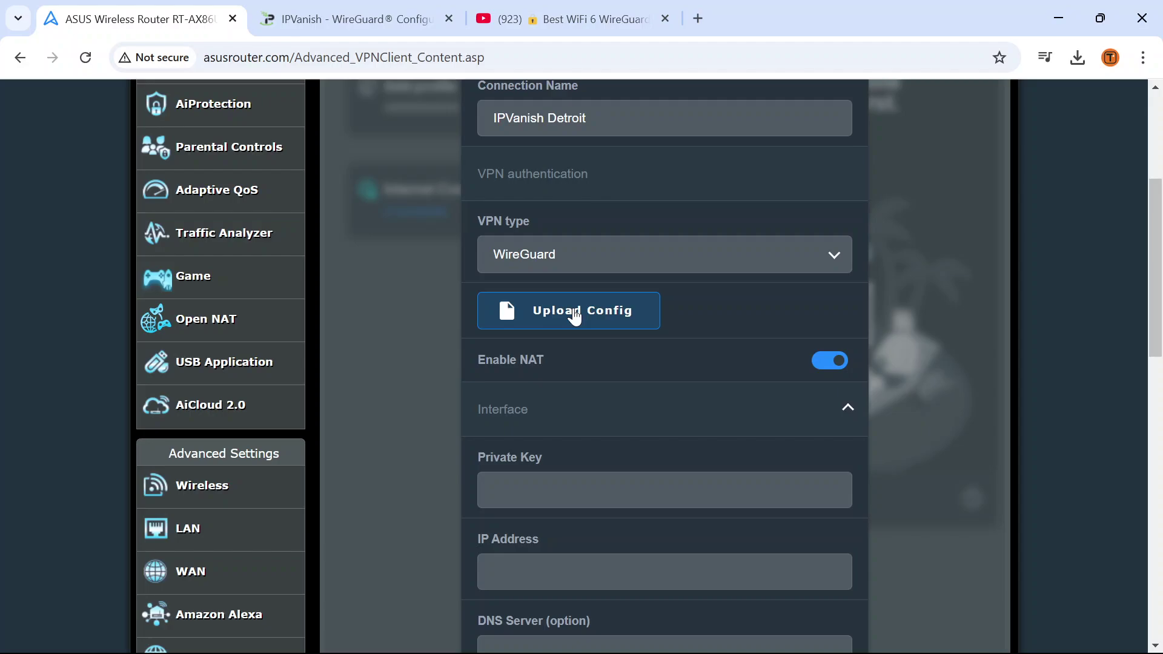
scroll(691, 314, down, 3)
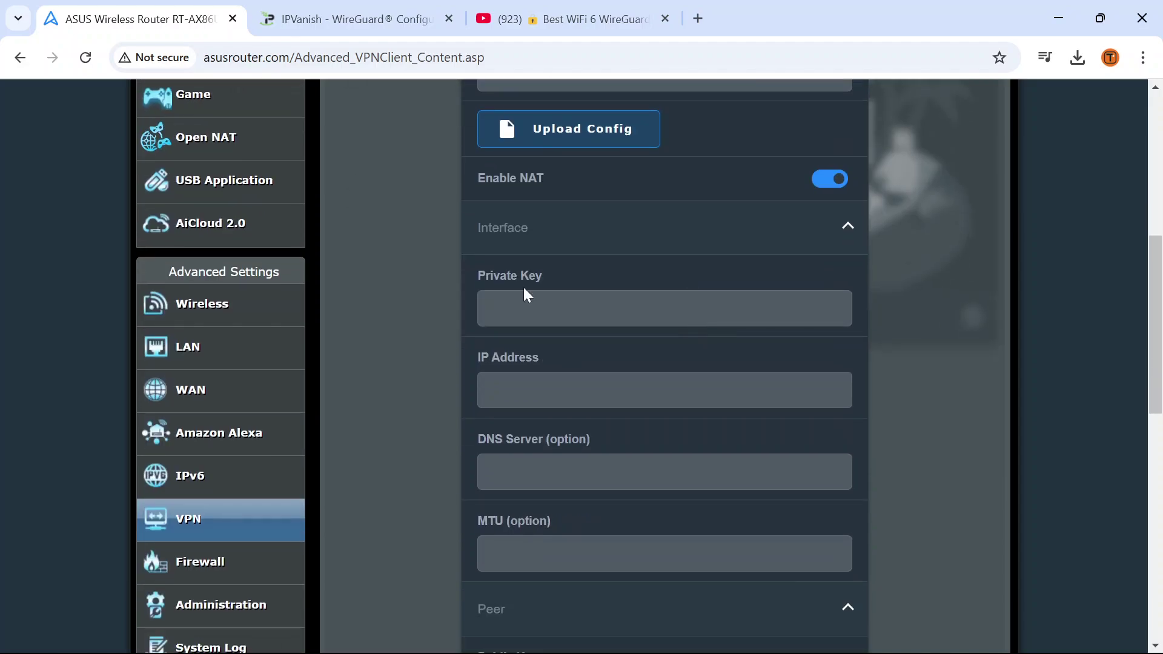
Step: Copy the private key from the Notepad config into the profile's Private Key field
mouse_move(577, 653)
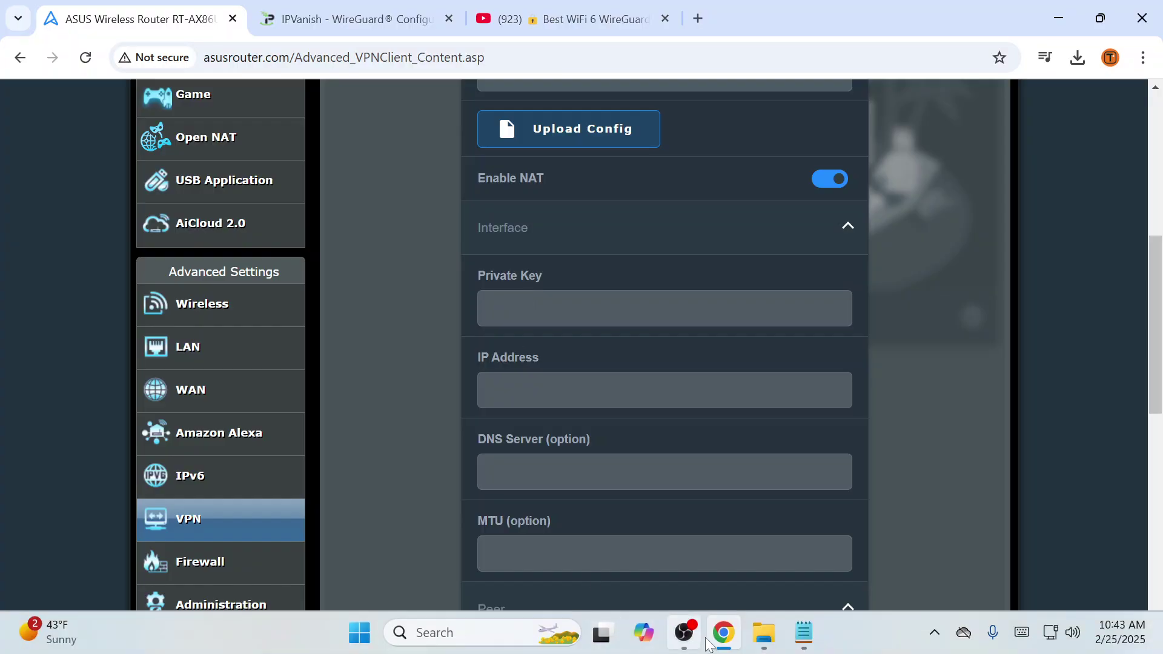
click(803, 633)
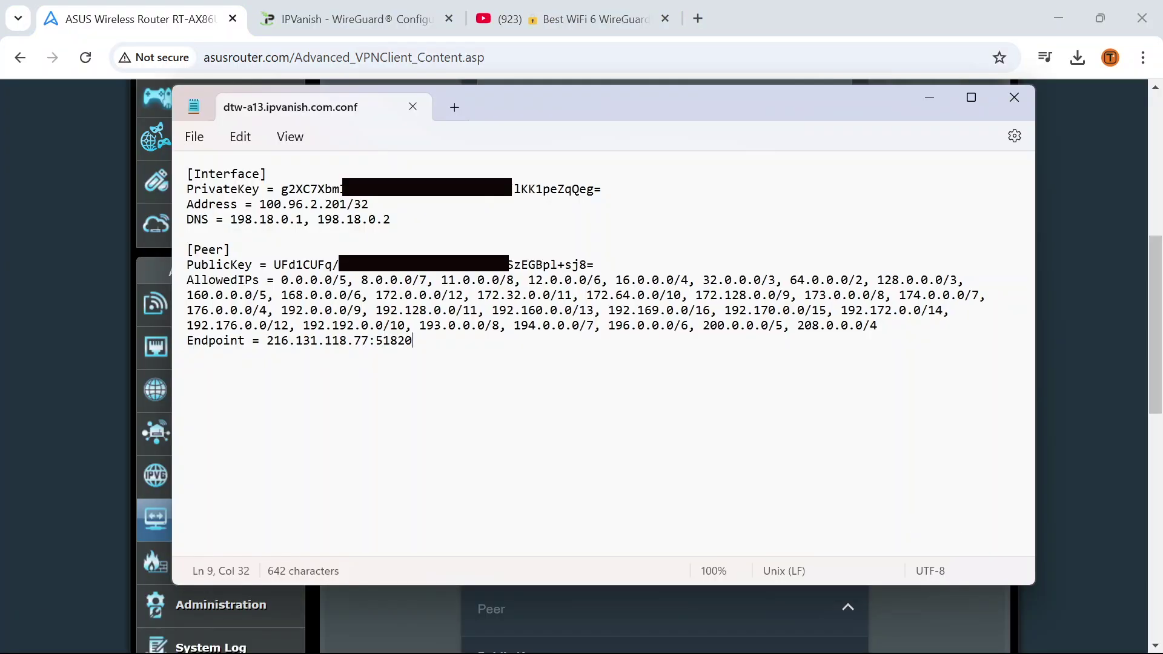
drag(281, 189, 601, 191)
click(163, 28)
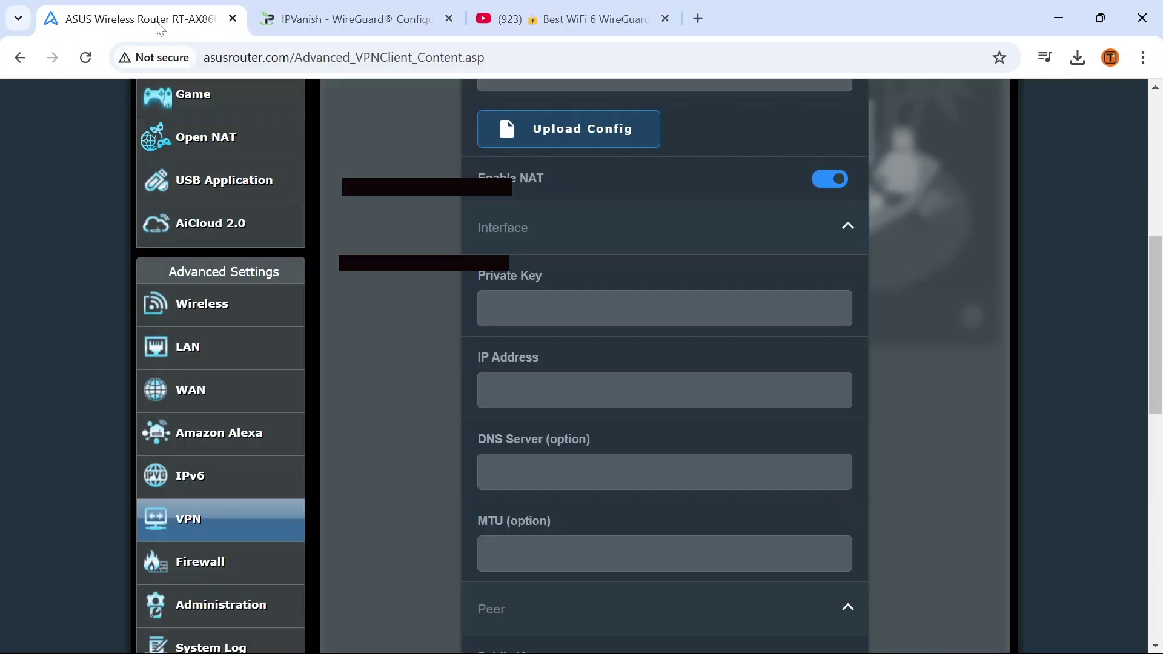
right_click(541, 313)
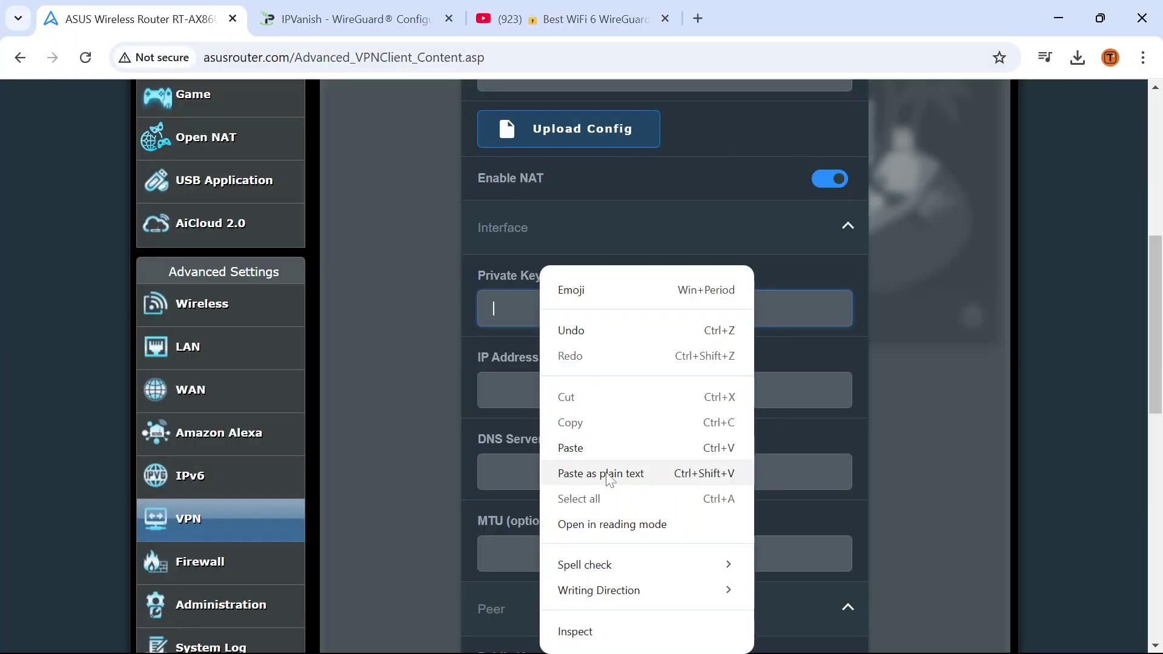
click(611, 473)
Step: Copy the config's address 100.96.2.201/32 into the IP Address field
mouse_move(803, 632)
click(858, 560)
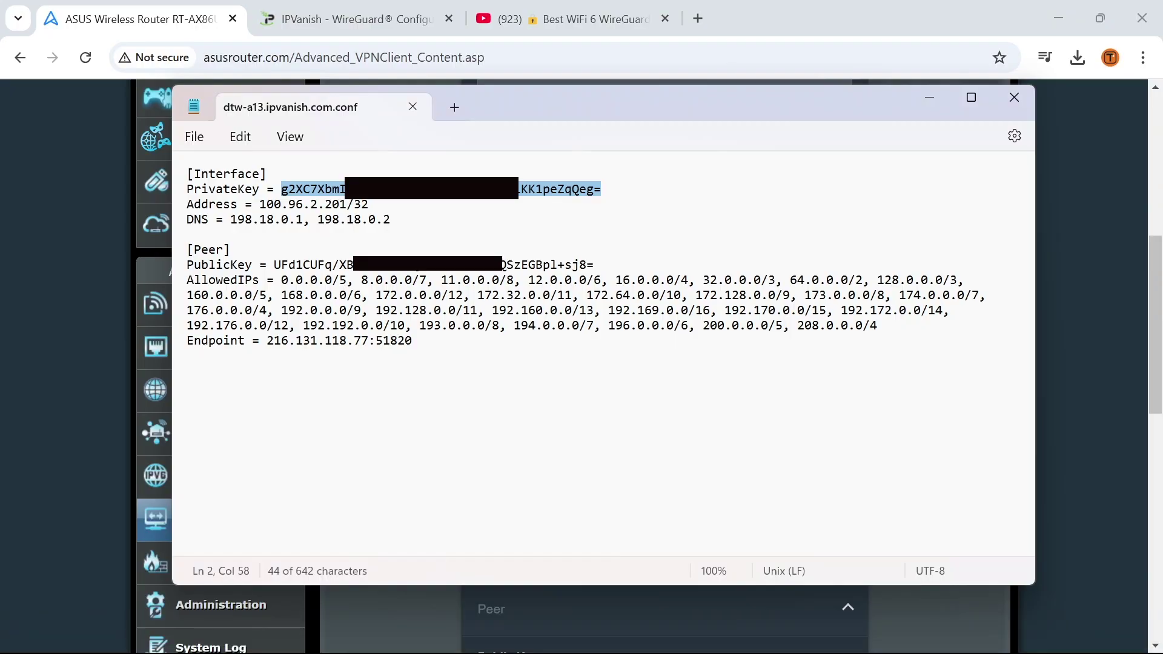
drag(260, 204, 369, 212)
right_click(370, 212)
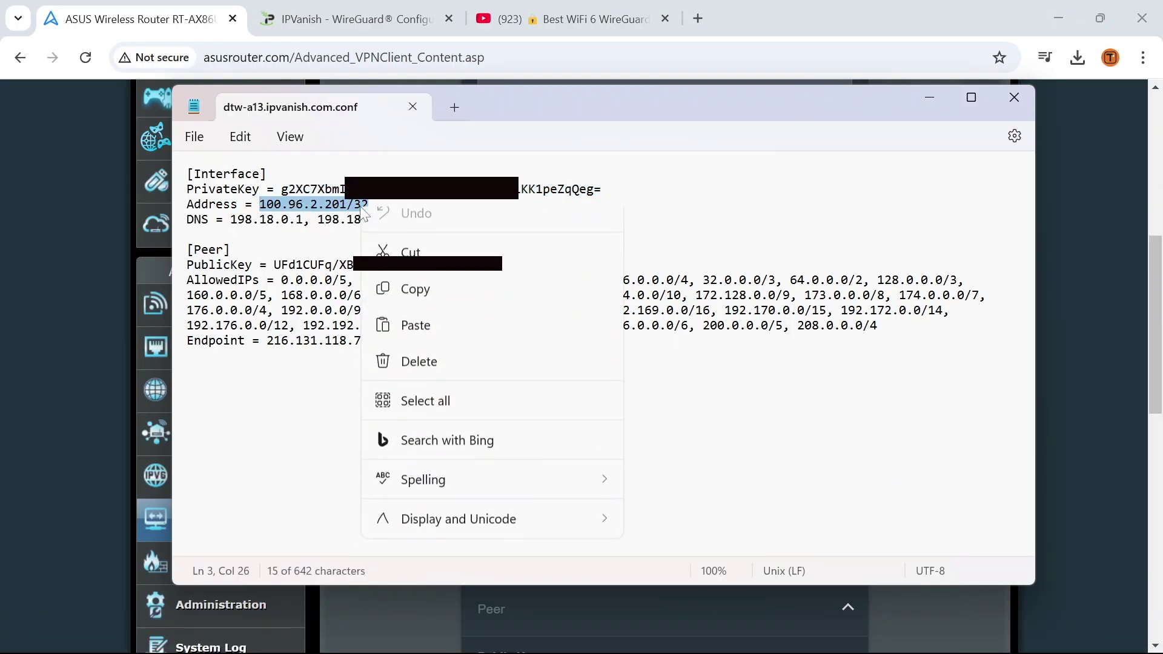
click(415, 303)
click(375, 79)
right_click(578, 390)
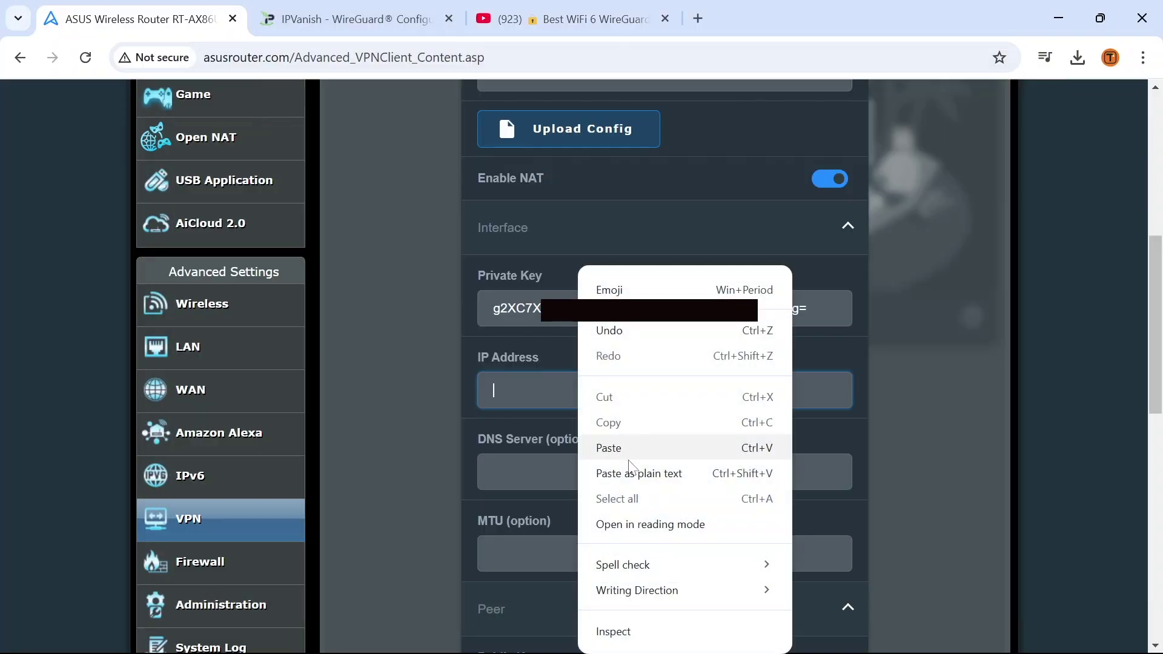
click(635, 476)
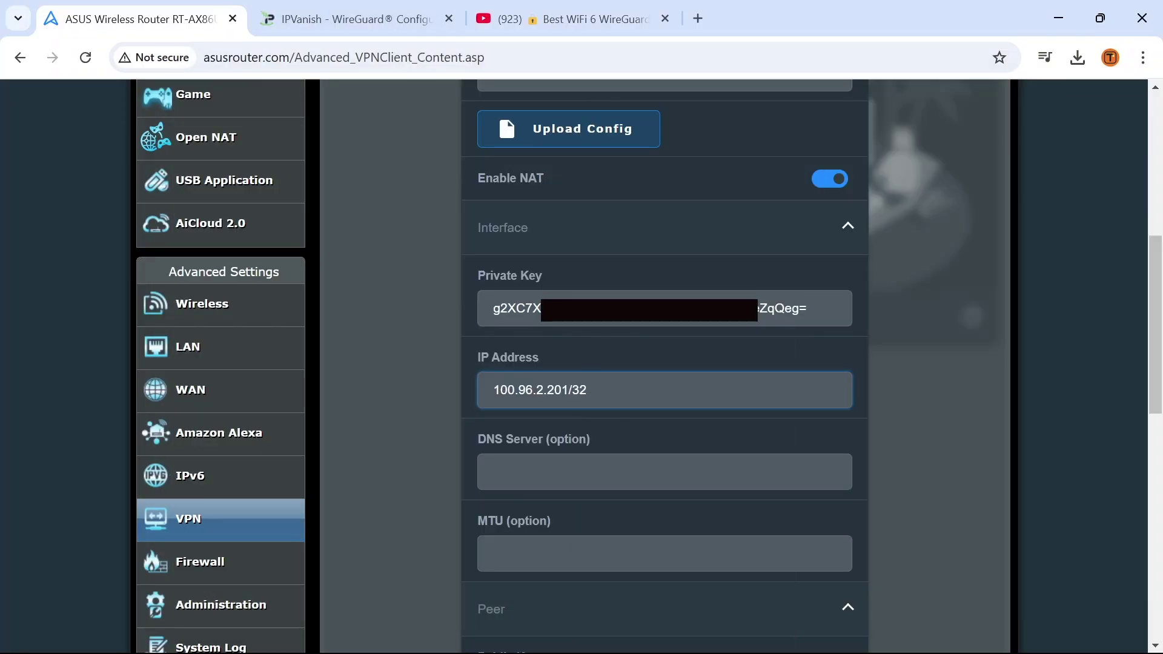
Step: Paste the config's DNS values 198.18.0.1, 198.18.0.2 into the DNS Server field as plain text
click(605, 639)
click(231, 220)
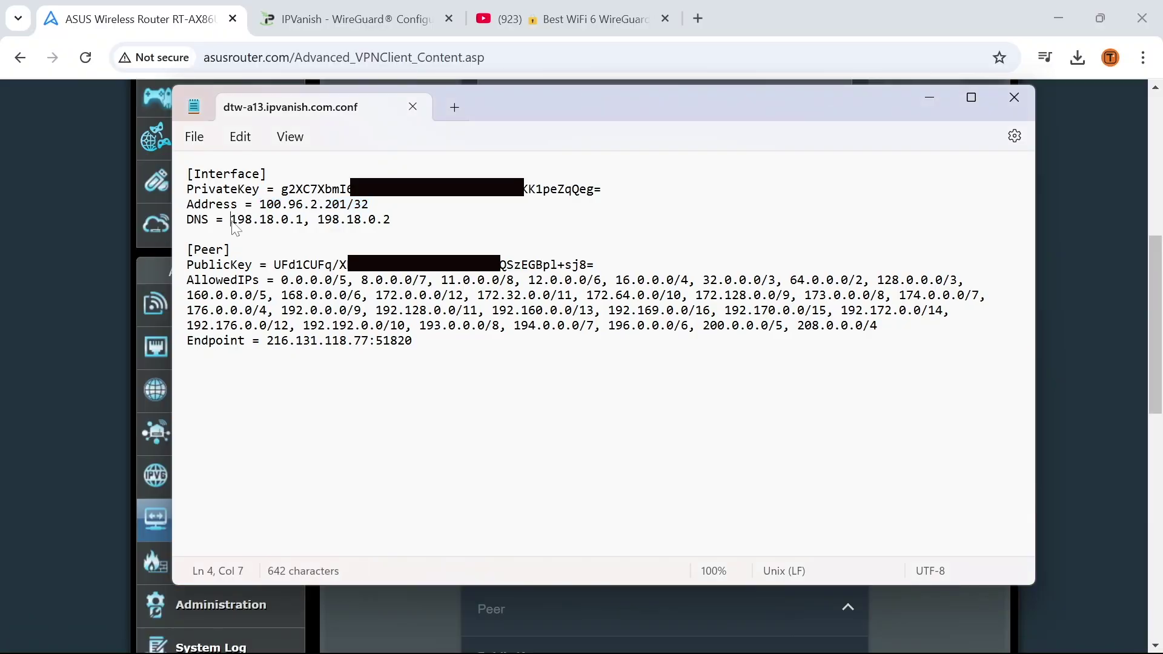
drag(231, 222, 395, 224)
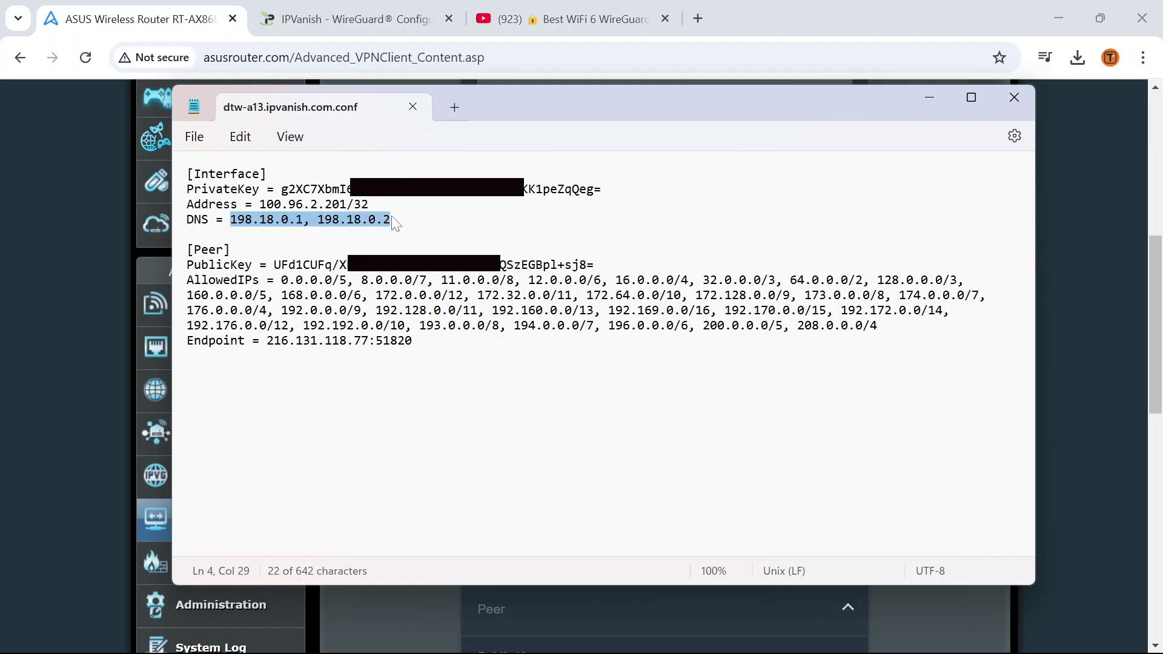
right_click(382, 222)
click(434, 310)
click(130, 112)
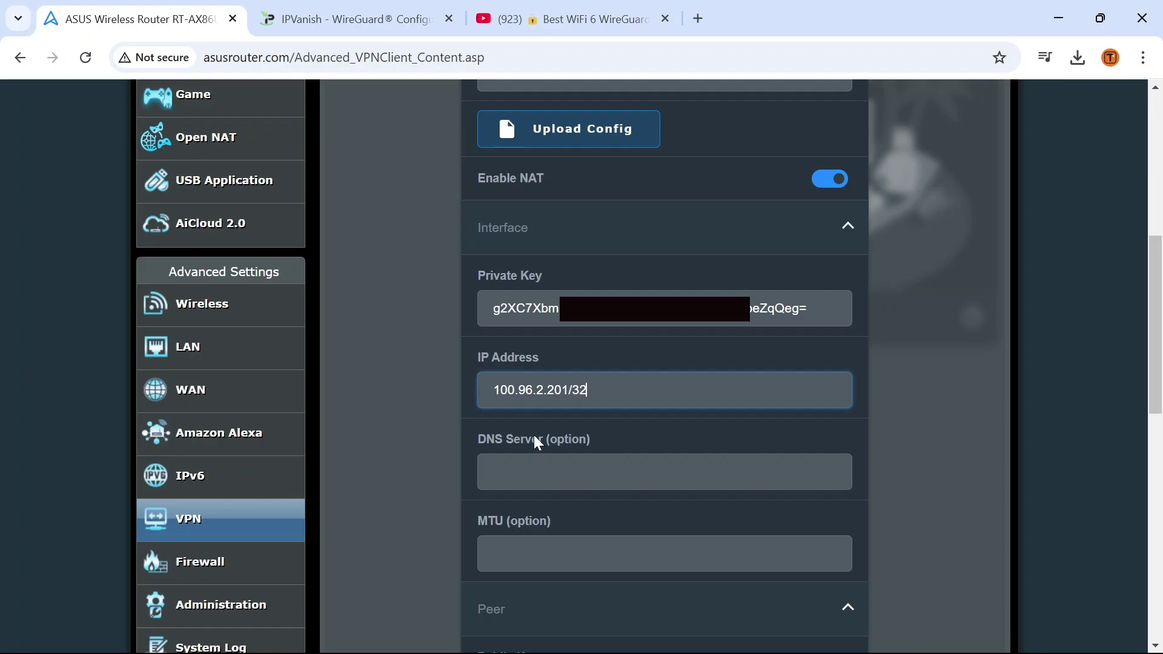
right_click(548, 474)
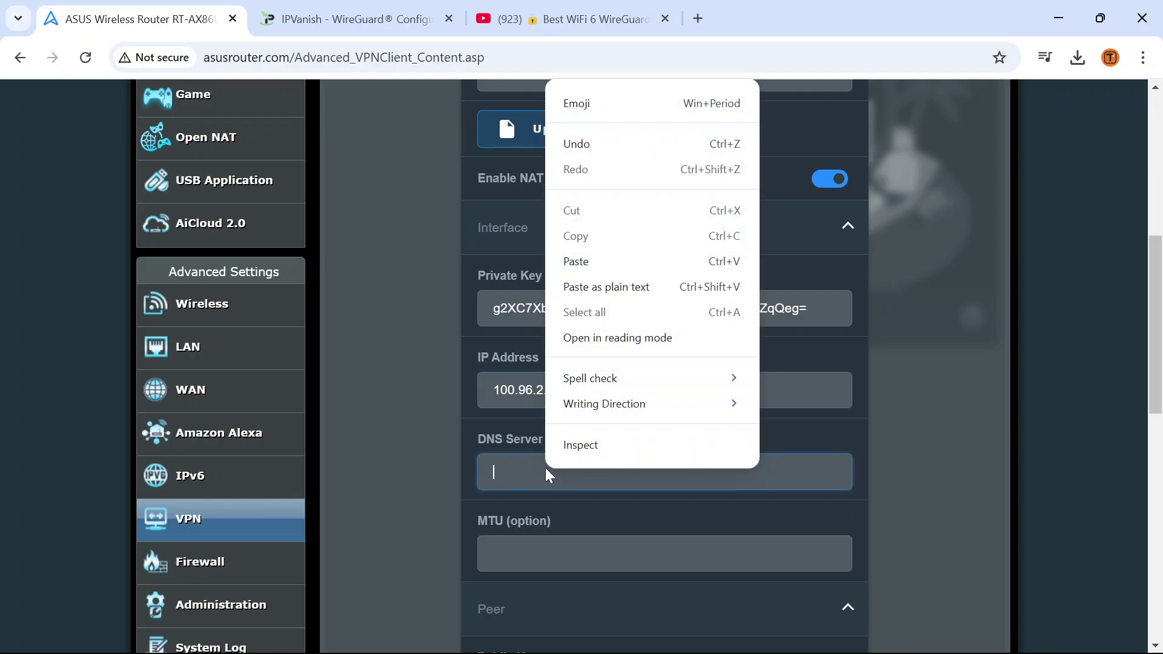
click(583, 285)
scroll(583, 286, down, 5)
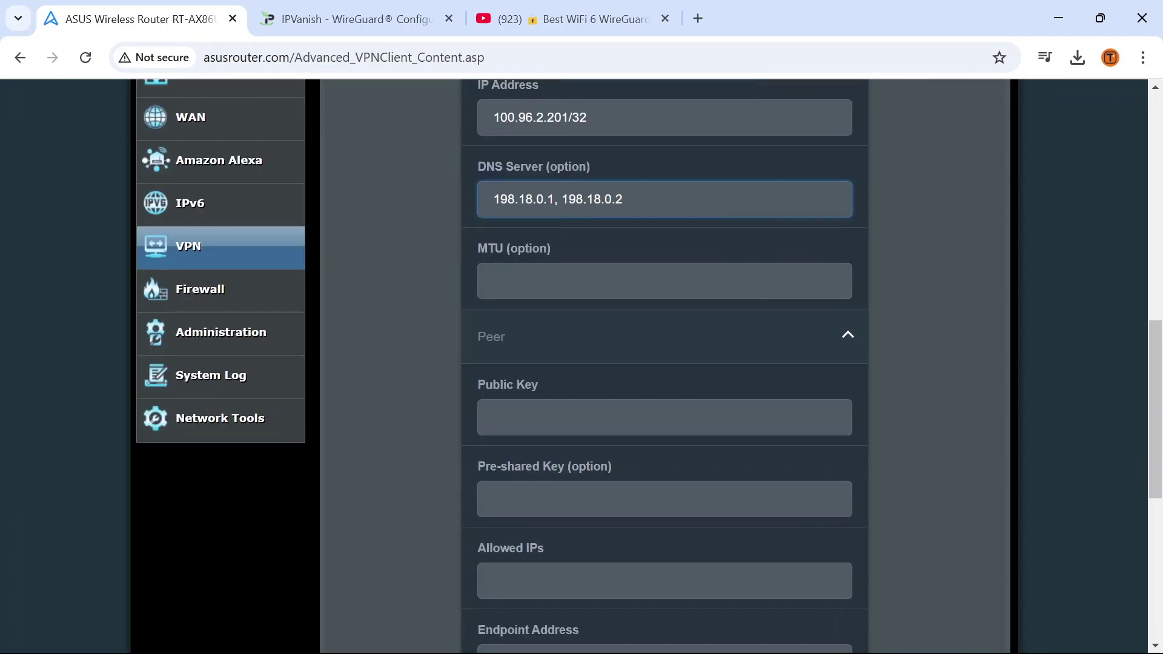
scroll(524, 288, down, 1)
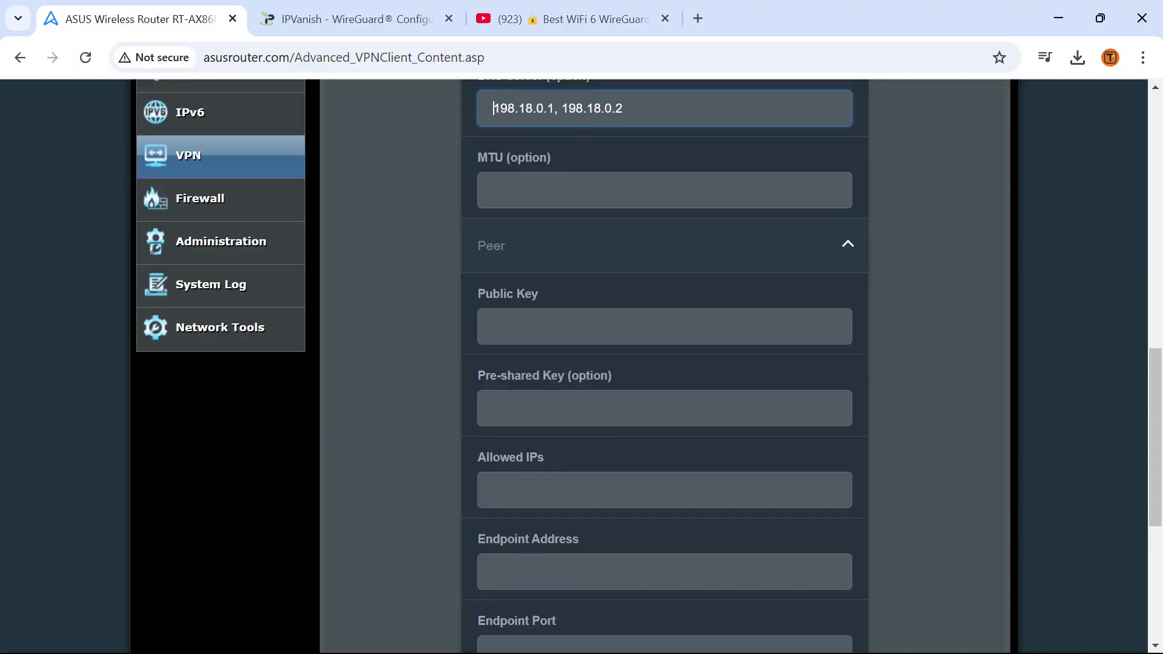
Step: Copy the peer PublicKey from the dtw-a13 config into the Public Key field
mouse_move(804, 632)
click(845, 567)
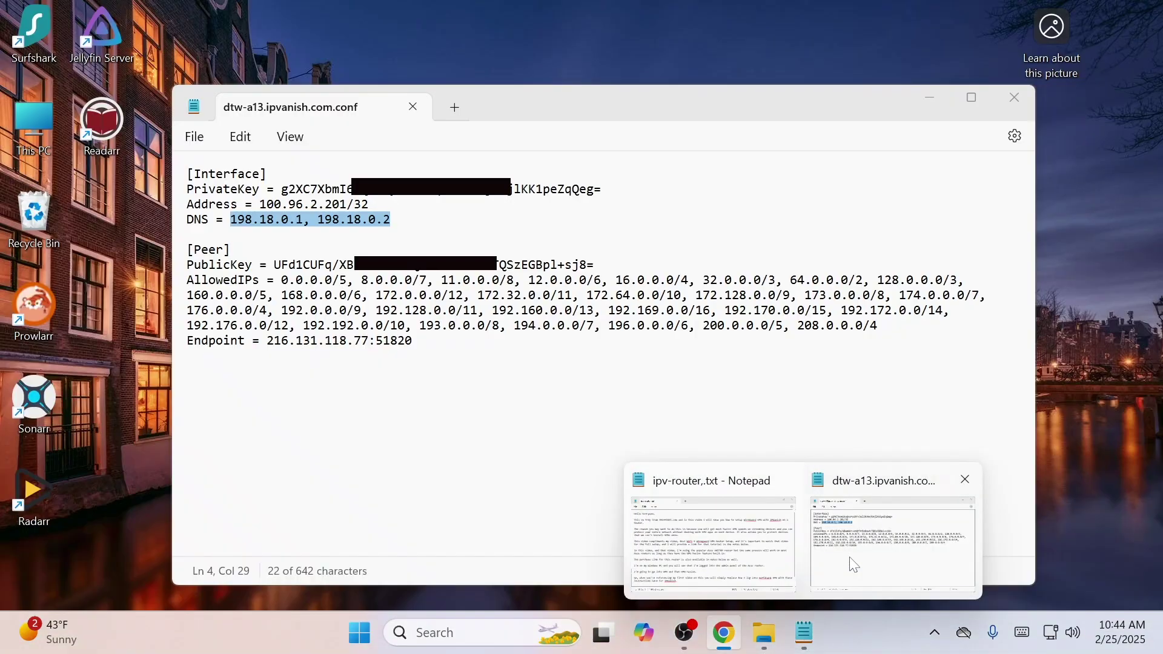
drag(273, 265, 599, 266)
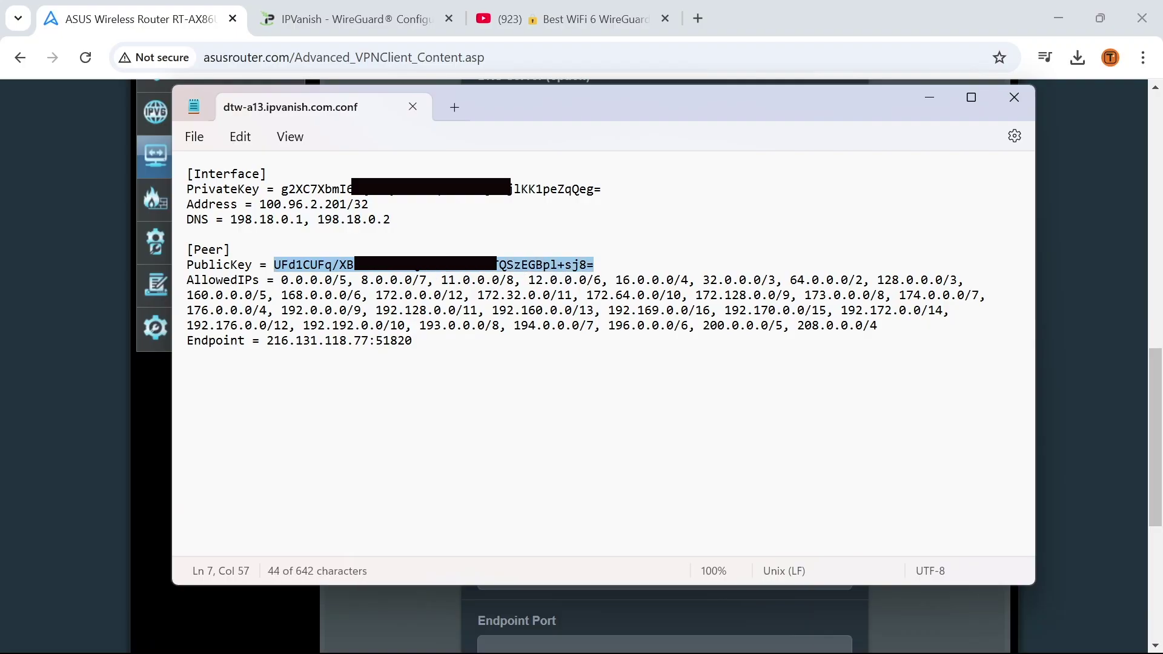
right_click(562, 271)
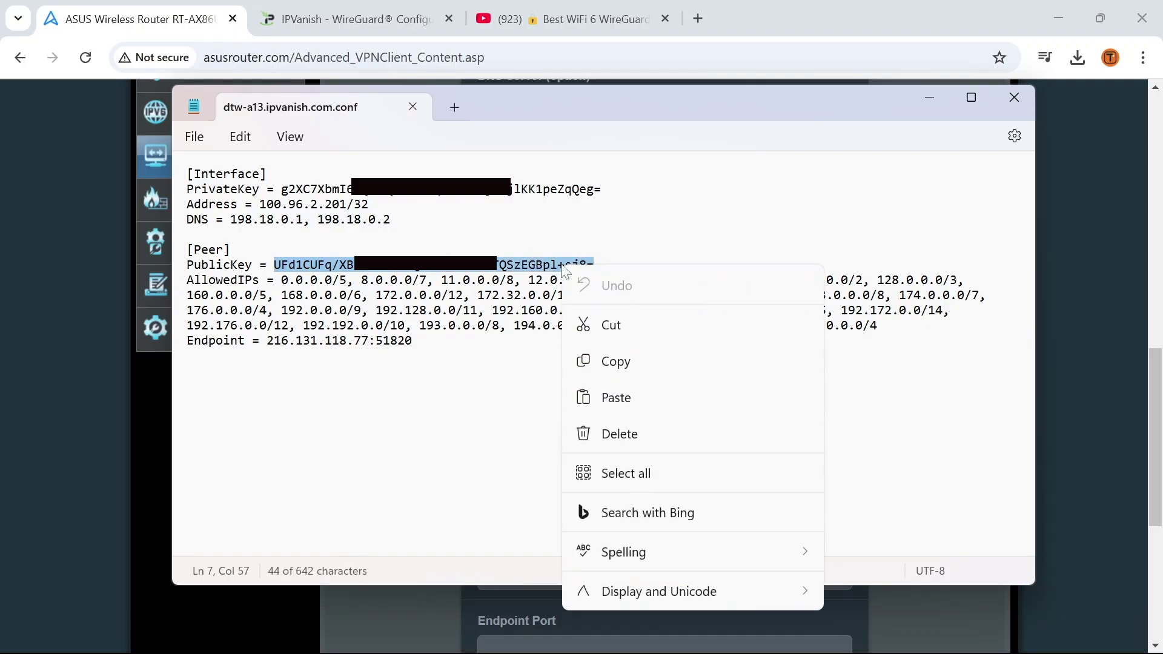
click(616, 362)
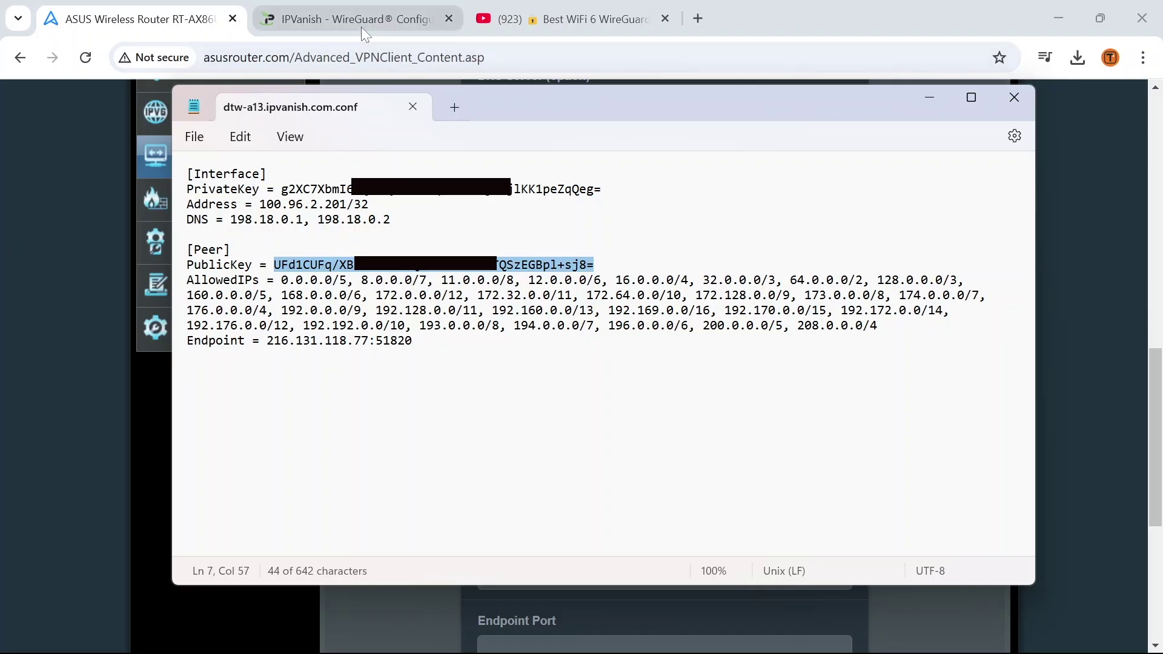
click(461, 21)
right_click(533, 329)
click(612, 479)
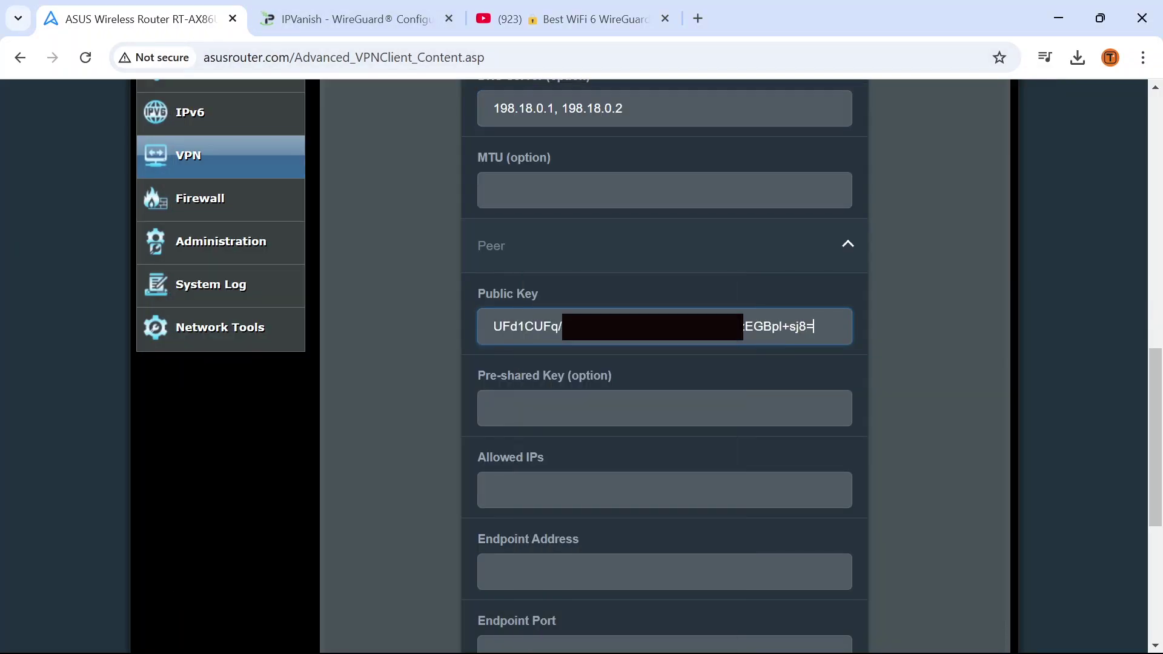
Step: Copy the full AllowedIPs range list from the config into the Allowed IPs field
click(790, 639)
drag(281, 279, 880, 328)
right_click(863, 307)
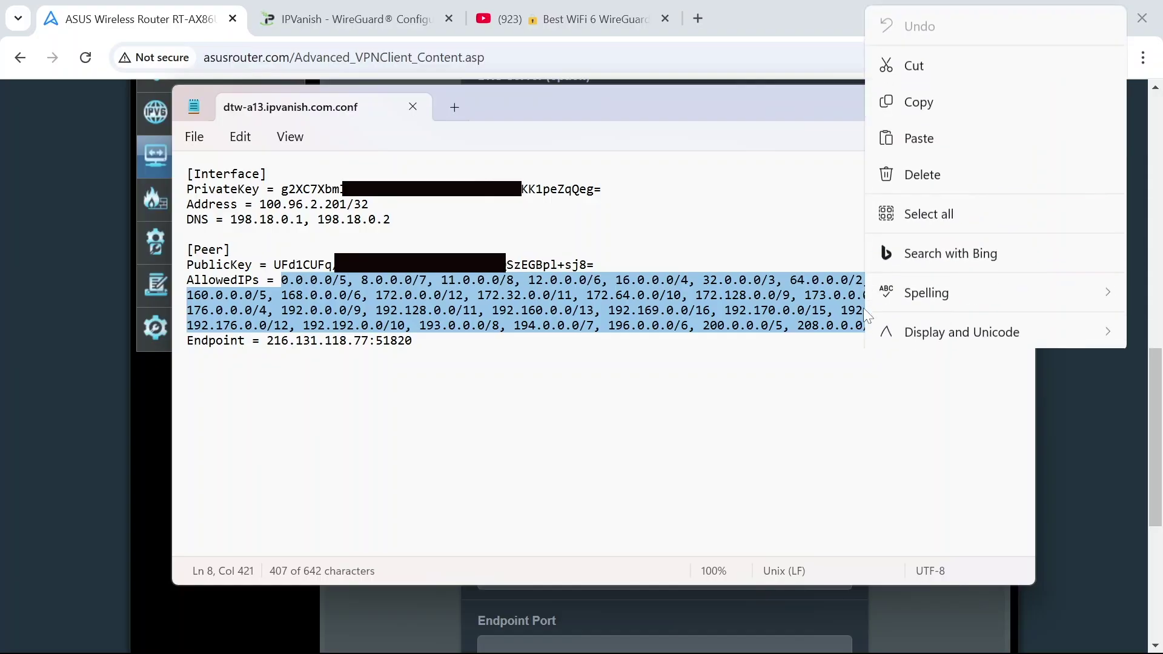
click(936, 97)
click(930, 96)
right_click(529, 491)
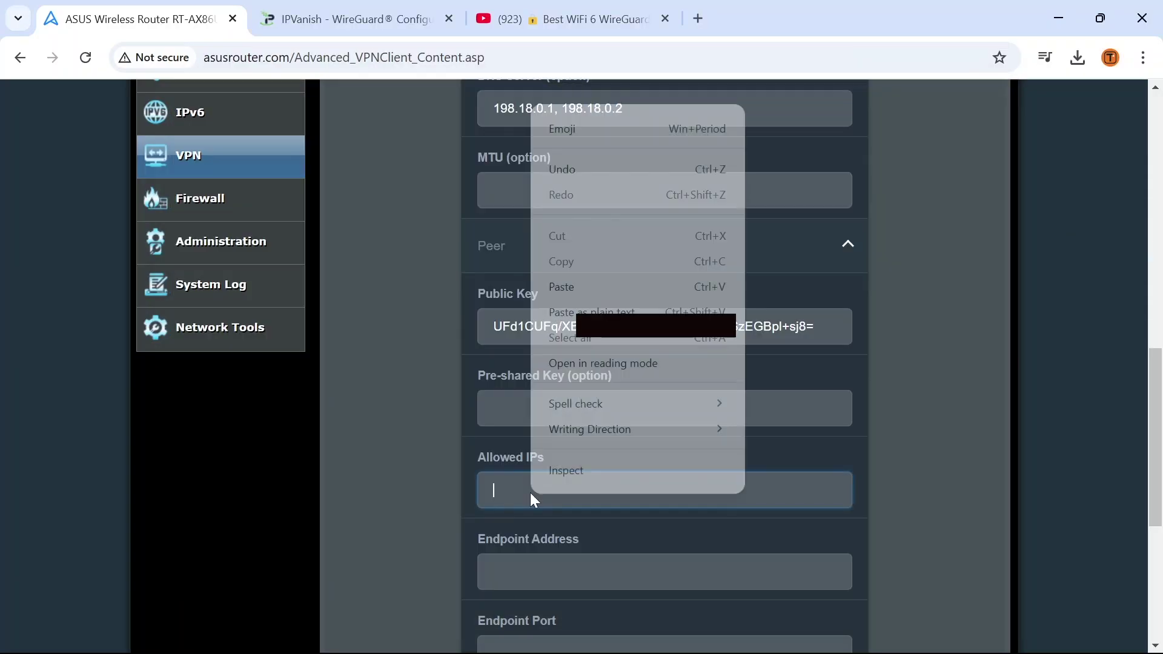
click(597, 312)
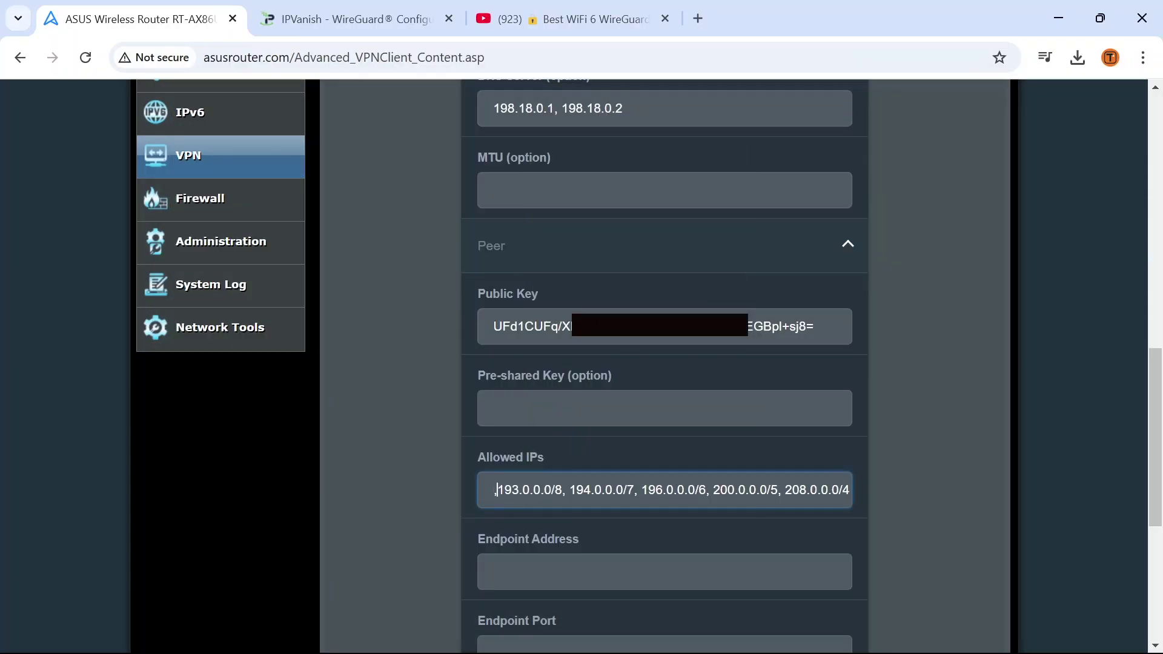
scroll(553, 329, down, 4)
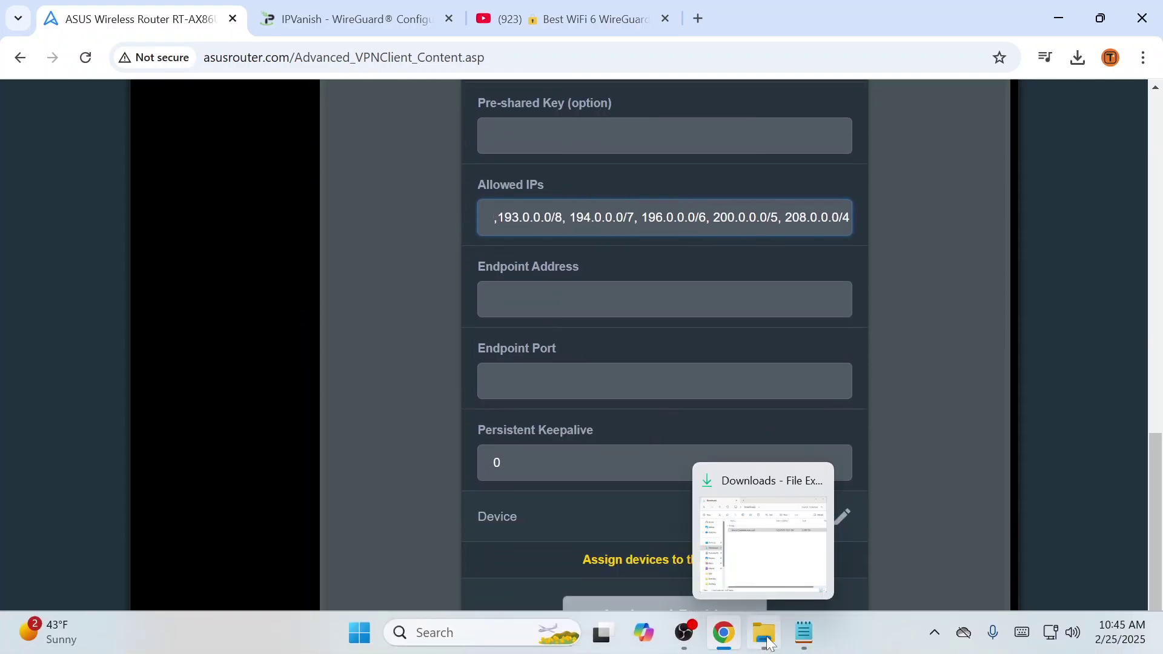
Step: Copy the config's Endpoint value into the Endpoint Address field
click(893, 539)
drag(267, 340, 412, 343)
right_click(401, 350)
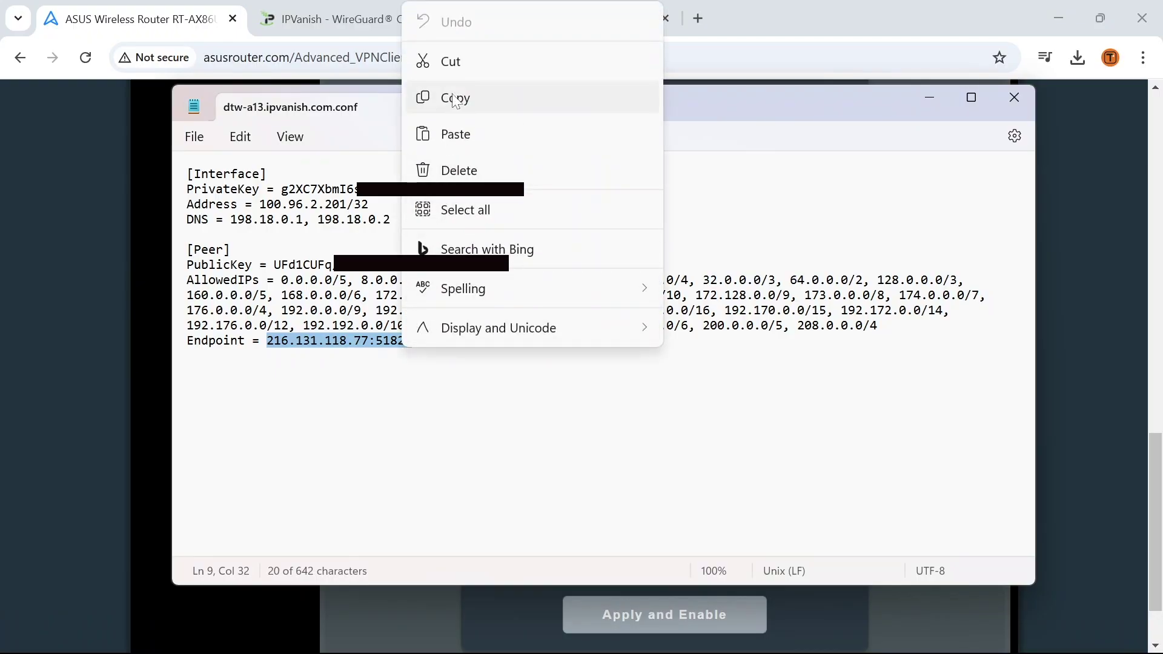
click(452, 99)
click(278, 89)
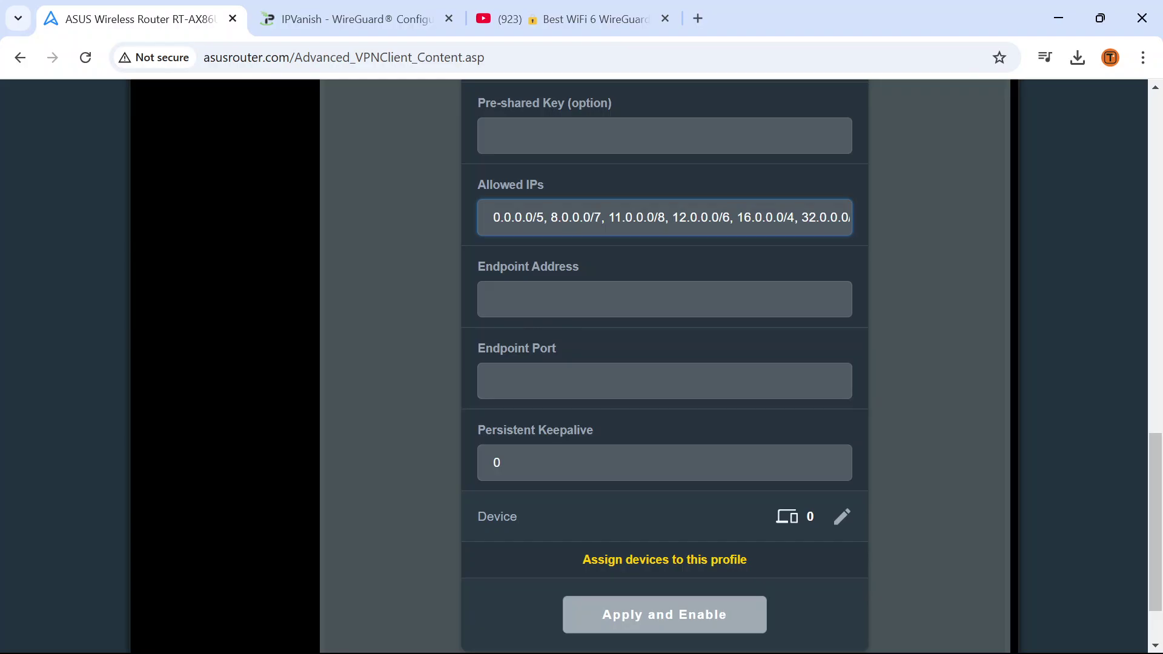
right_click(531, 299)
click(558, 448)
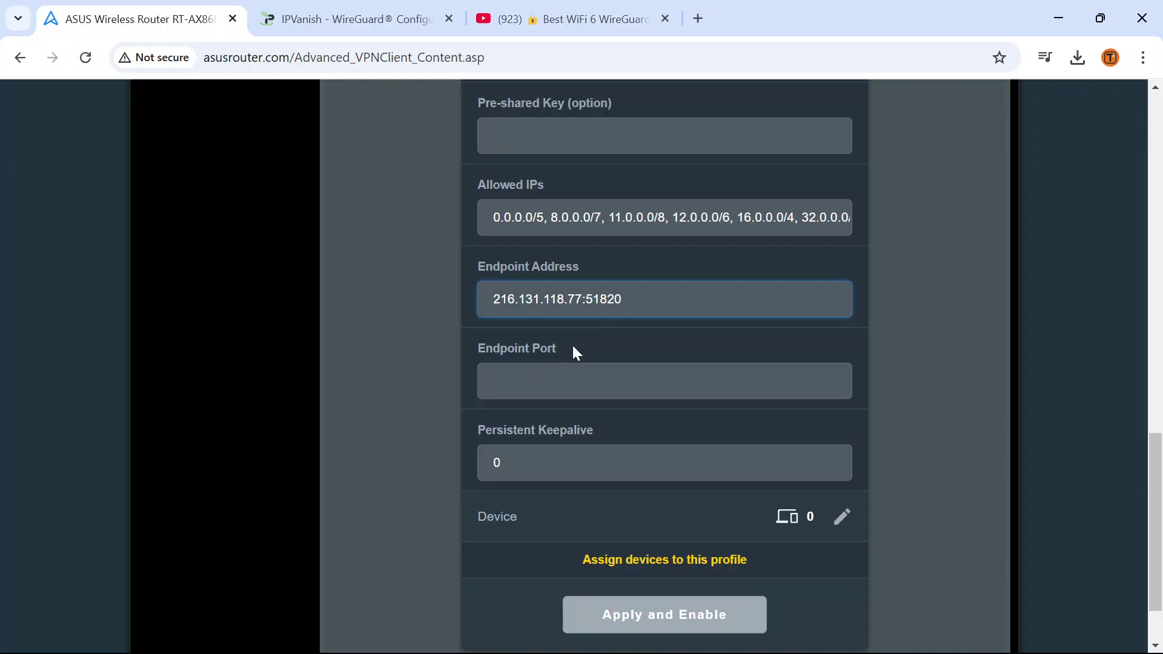
Step: Set Endpoint Port to 51820 and trim ':51820' so the address reads 216.131.118.77
click(575, 380)
text(51820)
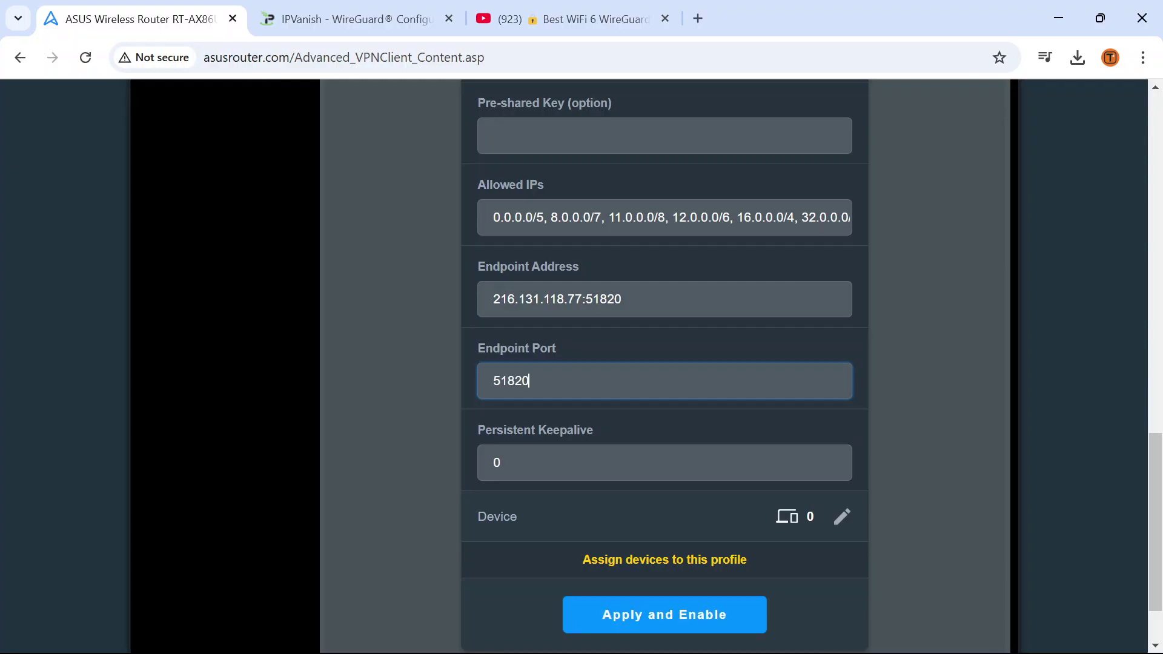
click(624, 299)
key(BackSpace)
key(BackSpace)
key(BackSpace)
key(BackSpace)
key(BackSpace)
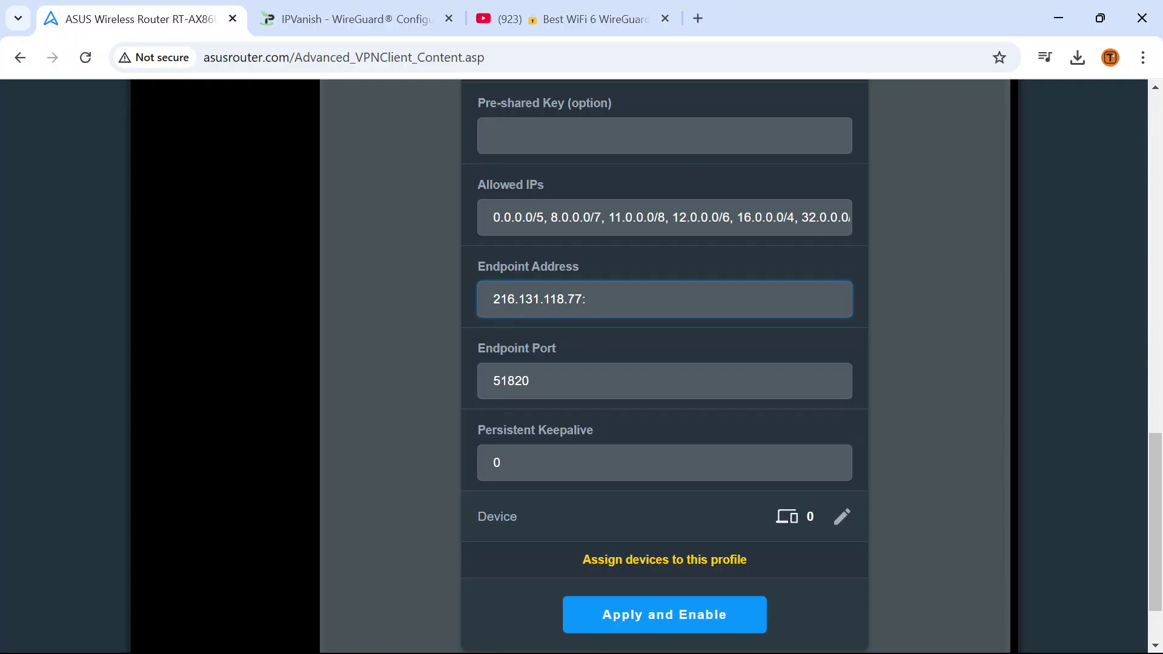
key(BackSpace)
Step: Apply and enable the IPVanish Detroit WireGuard profile so VPN Fusion shows it Connected
scroll(759, 321, down, 2)
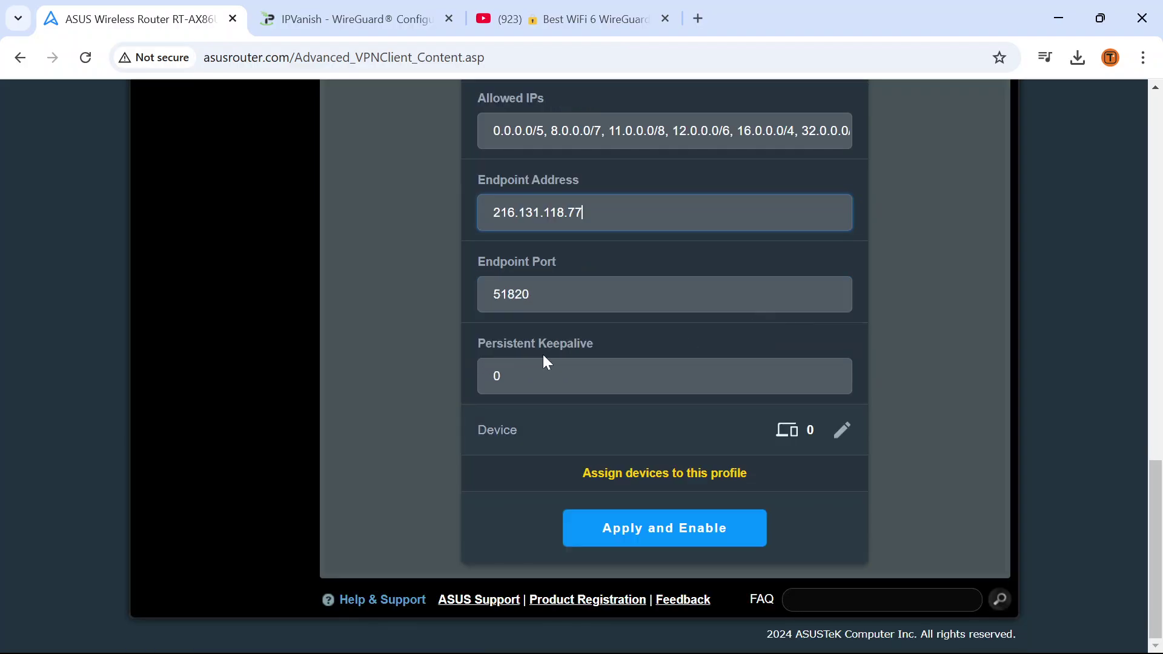
click(662, 533)
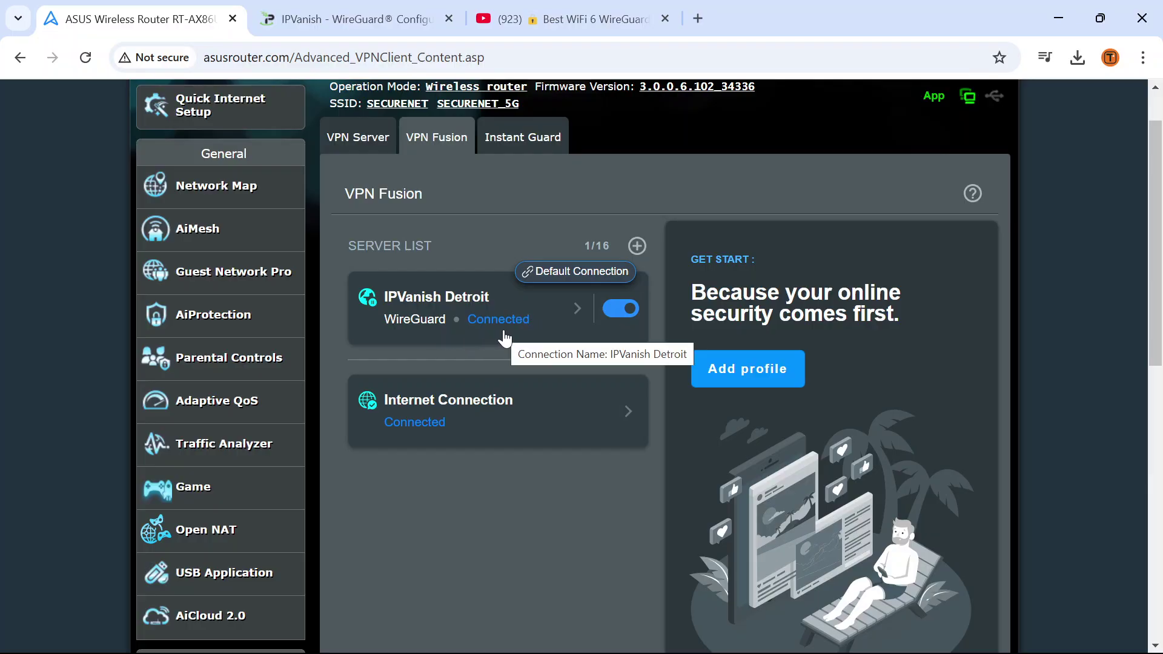
Step: Load dnsleaktest.com in a new tab and highlight the reported public IP 216.131.118.78
click(697, 19)
text(dnsleaktest.com)
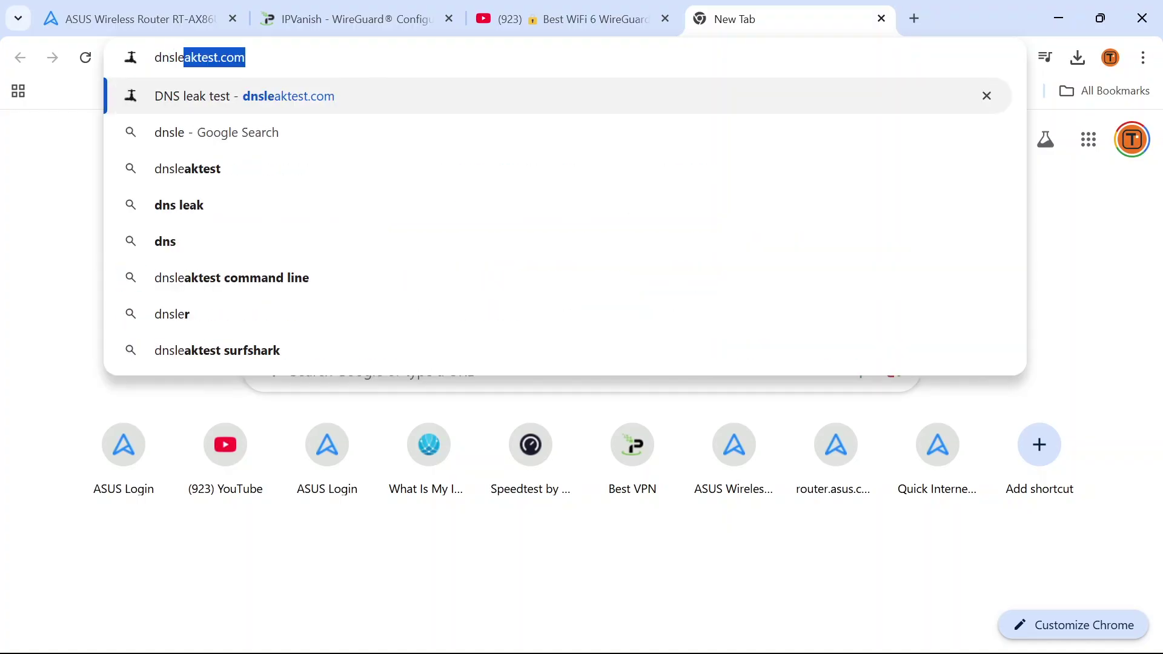
key(Return)
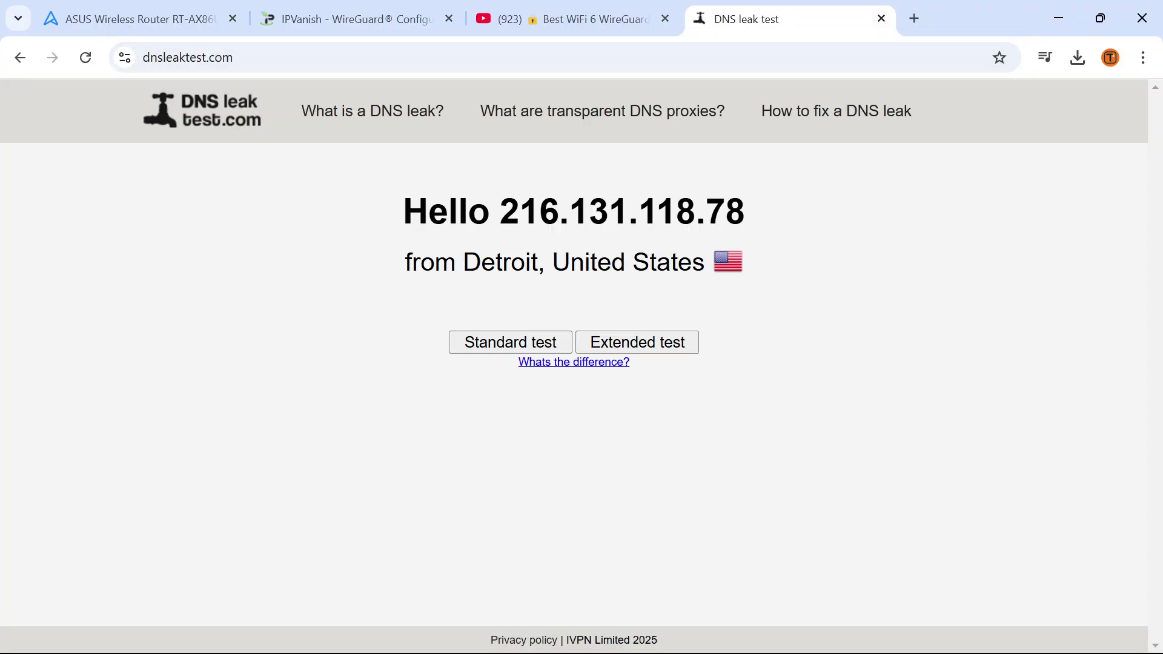
drag(501, 212, 753, 219)
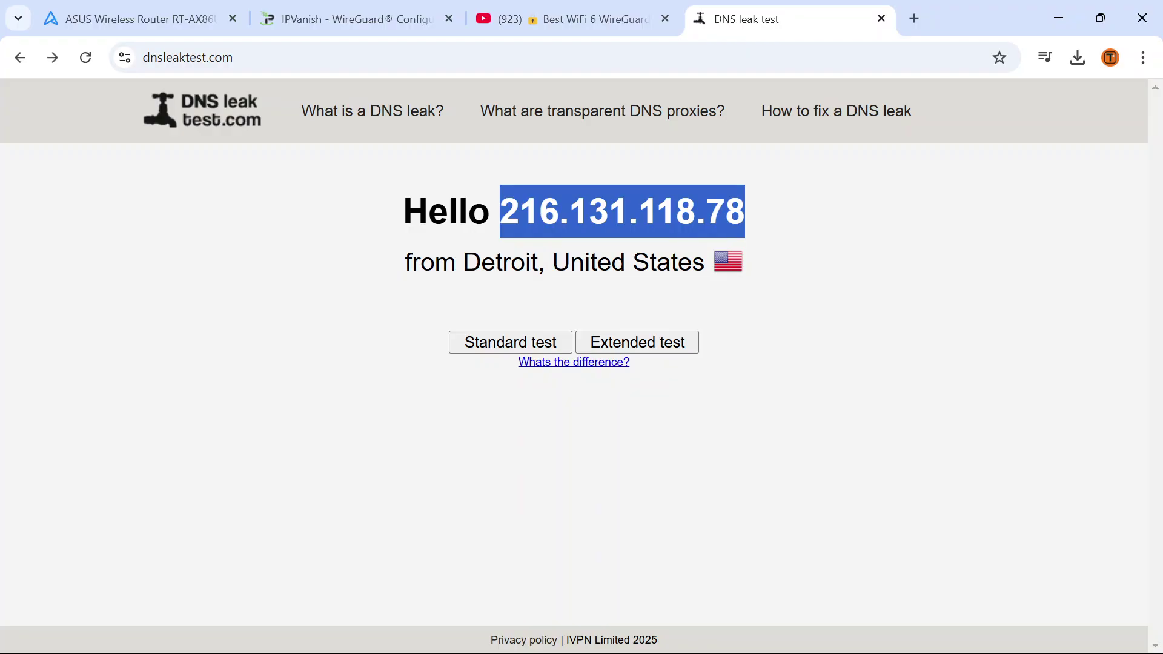
Step: Run the extended DNS leak test, which finds one Detroit server at 216.131.118.77
click(672, 339)
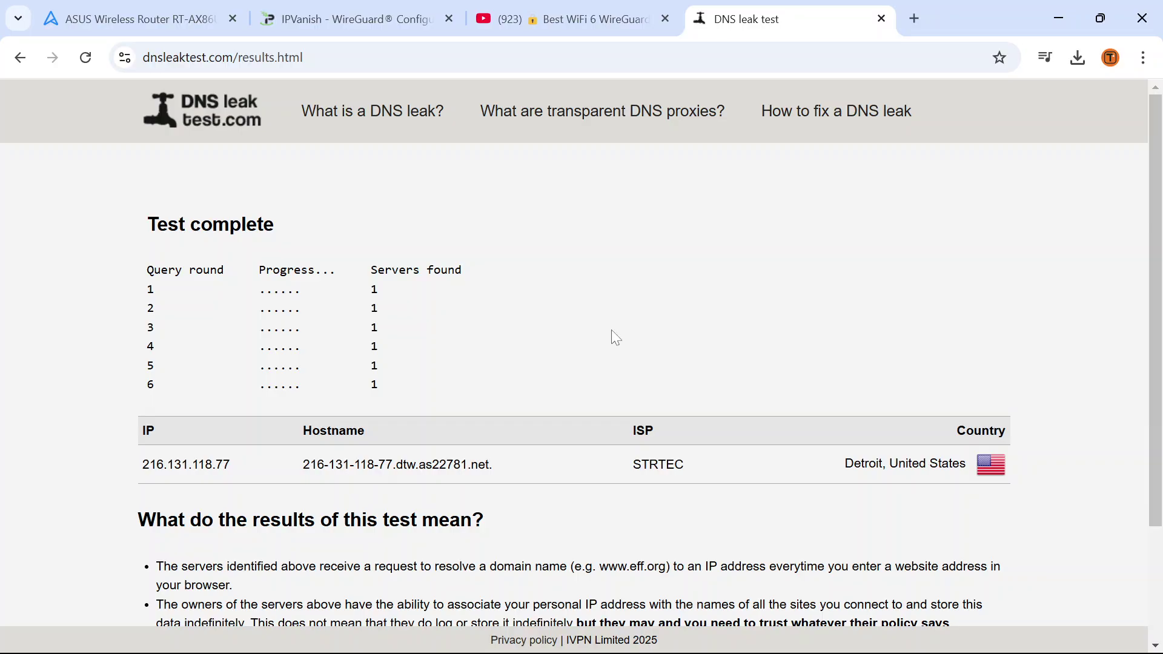
scroll(612, 331, down, 3)
scroll(611, 331, up, 3)
Step: Run Speedtest by Ookla over the VPN: 290.05 Mbps down, 710.12 Mbps up, 32 ms ping
click(915, 18)
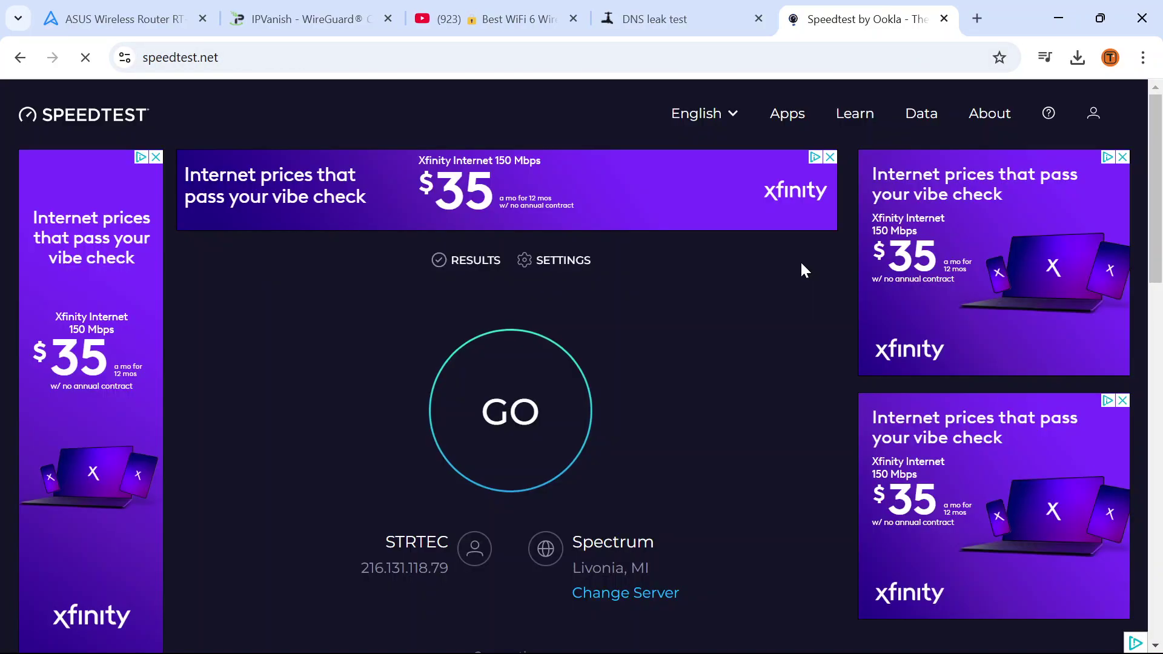
click(525, 422)
scroll(695, 381, down, 3)
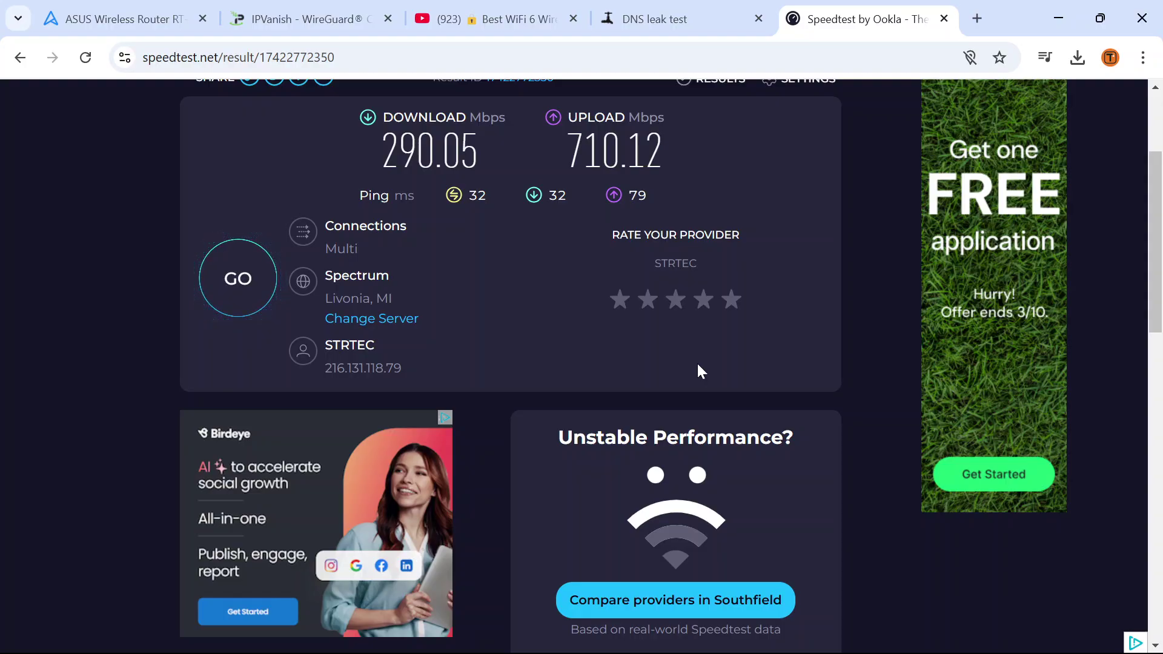
Step: Return to the router panel and review the IPVanish Detroit WireGuard profile details in VPN Fusion
click(119, 16)
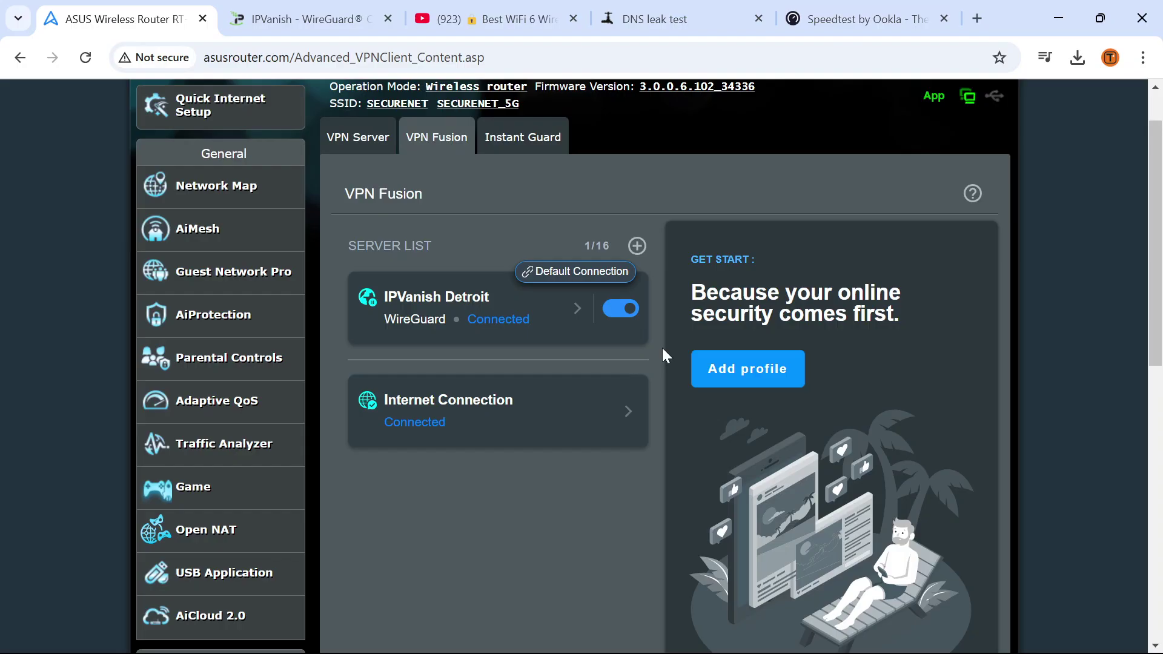
click(516, 310)
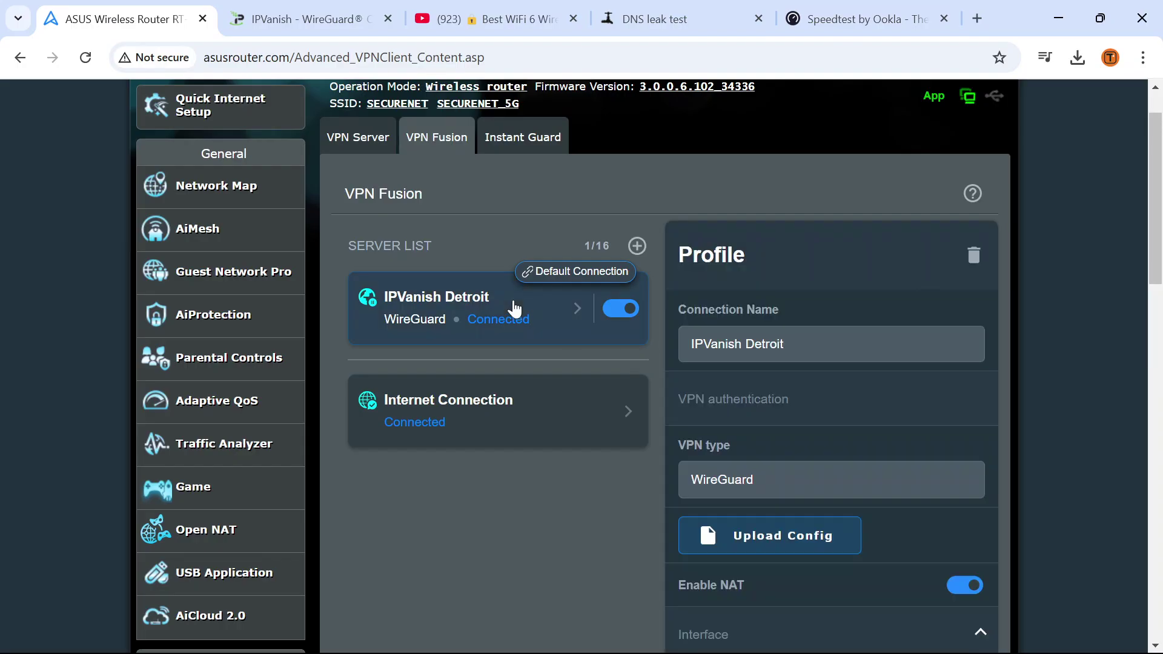
scroll(556, 314, down, 10)
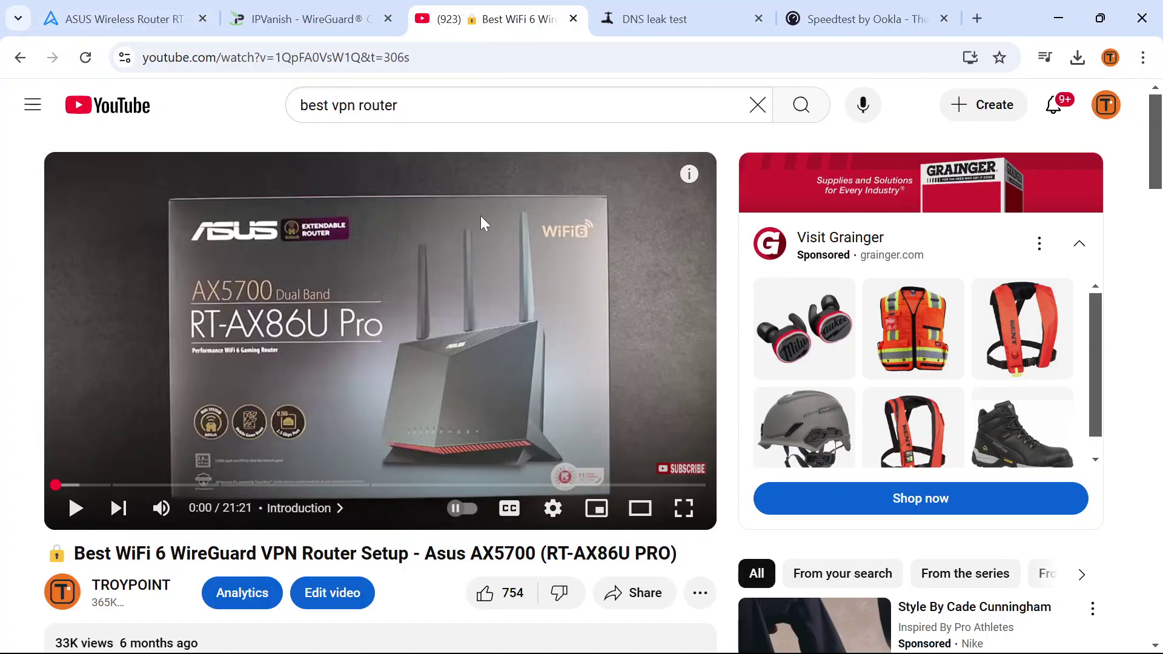
Step: Switch to the YouTube video 'Best WiFi 6 WireGuard VPN Router Setup - Asus AX5700 (RT-AX86U PRO)'
click(508, 18)
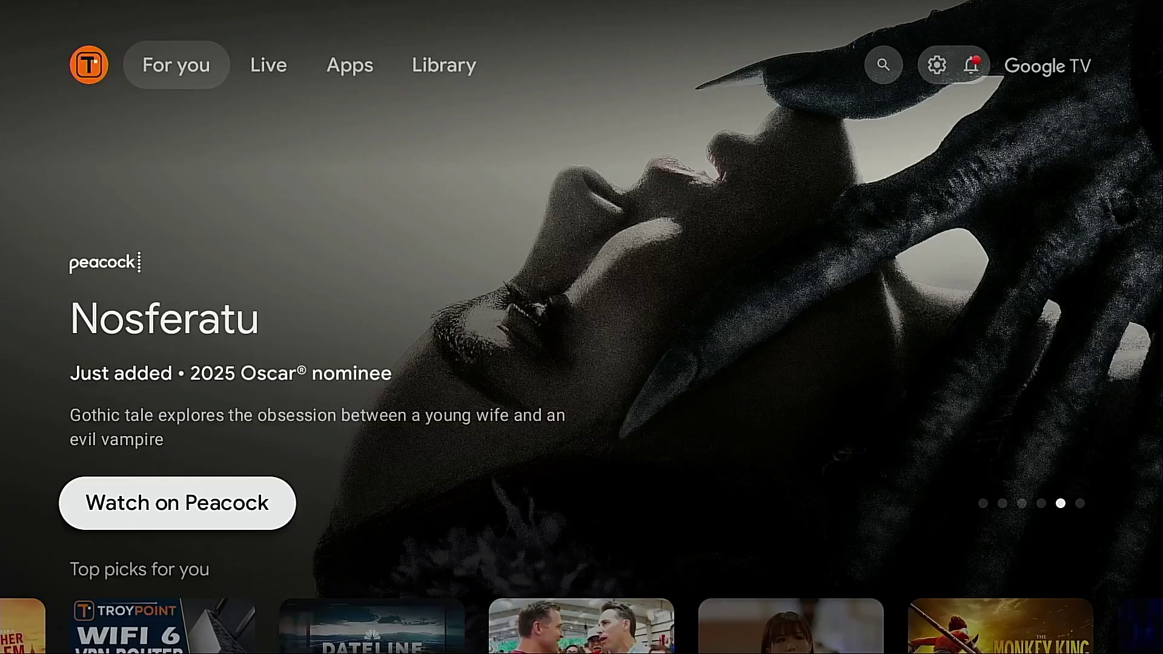
Step: Disconnect the IPVanish Chicago VPN connection on the TV
key(Down)
key(Down)
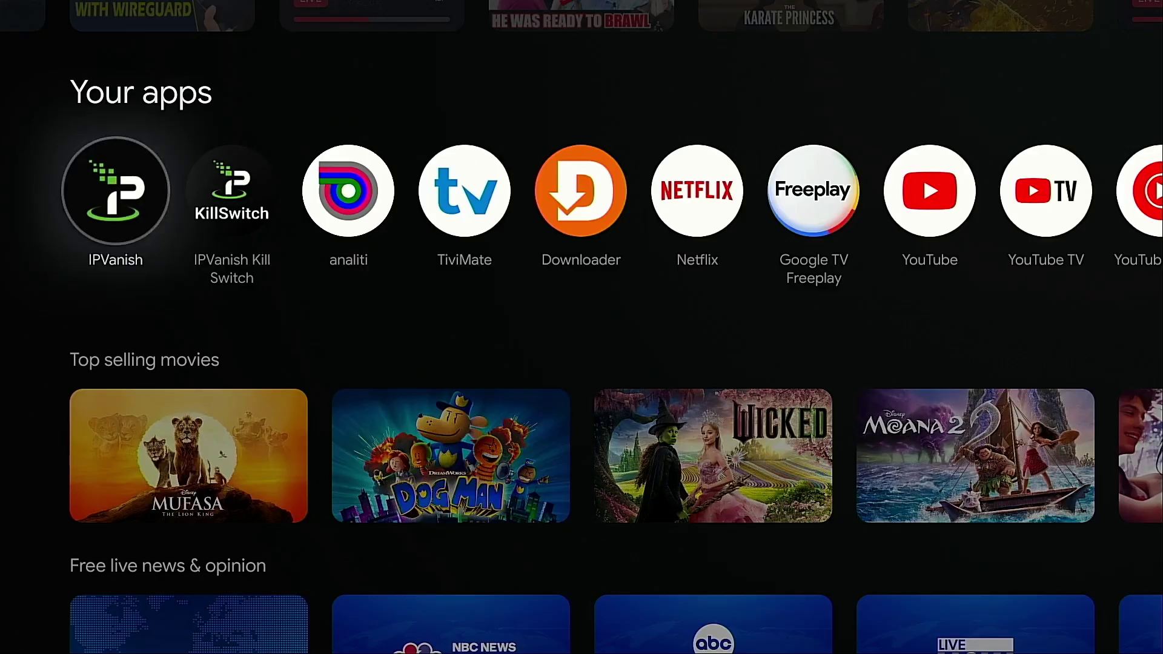
key(Return)
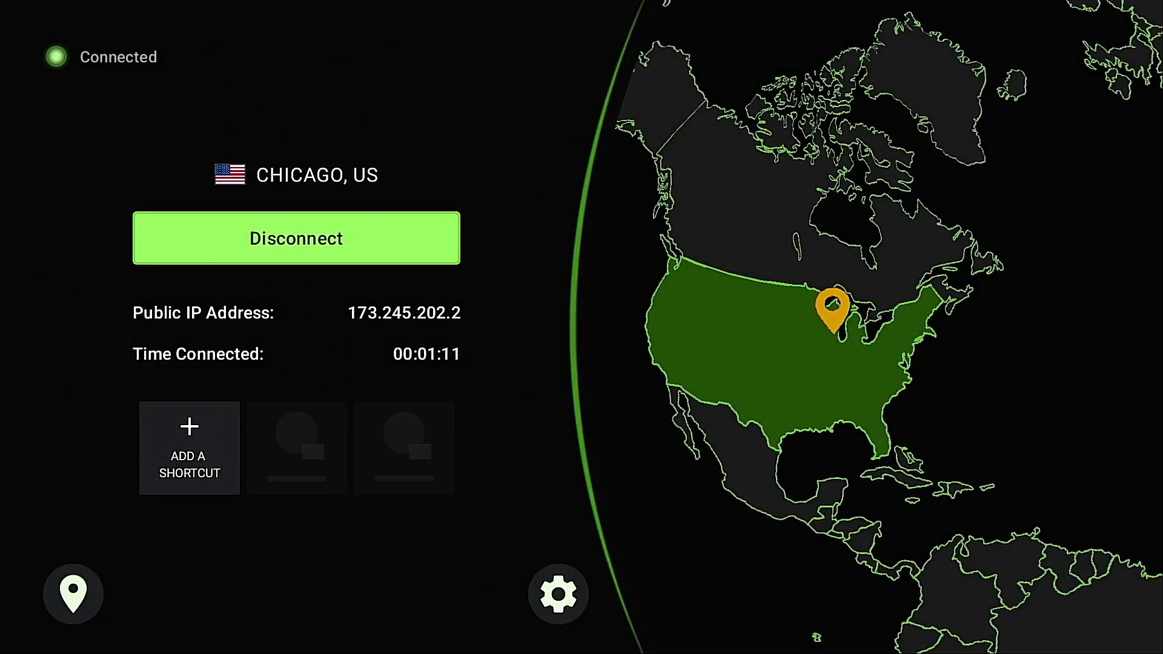
key(Return)
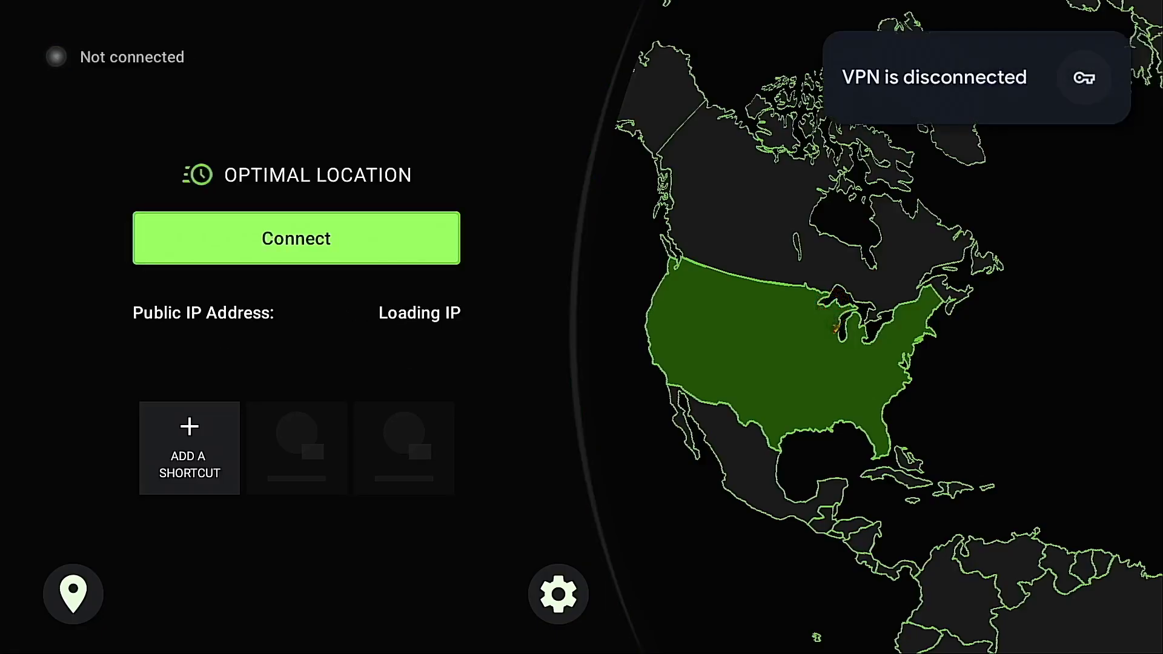
key(Escape)
Step: Turn off the IPVanish Kill Switch and return to the home screen
key(Right)
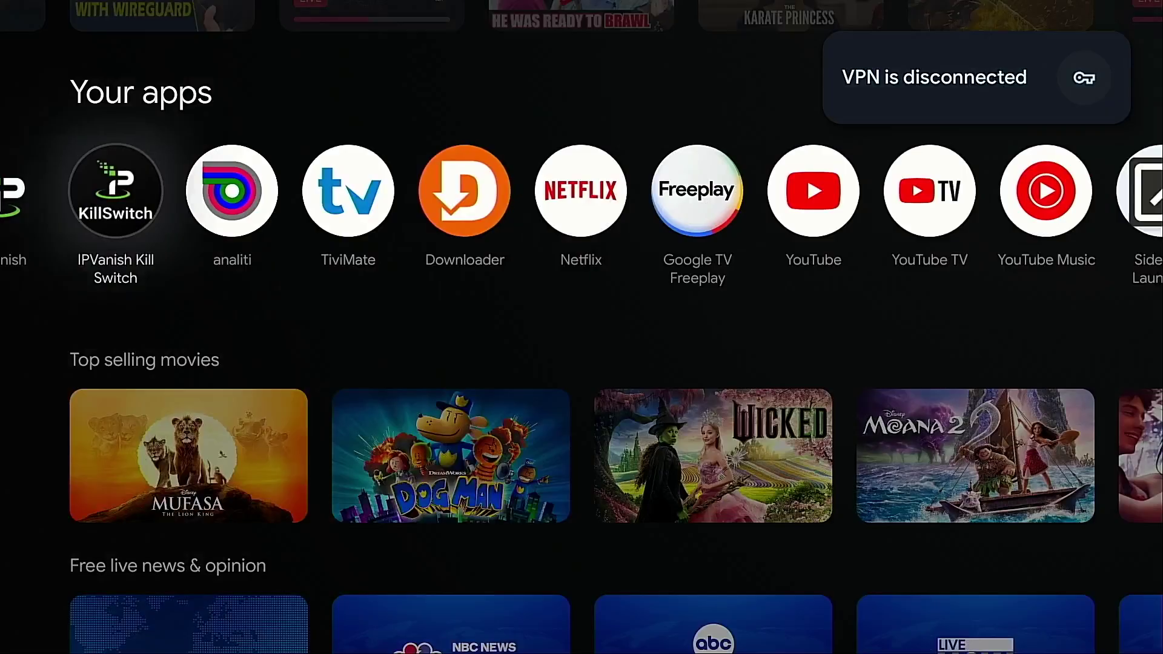
key(Return)
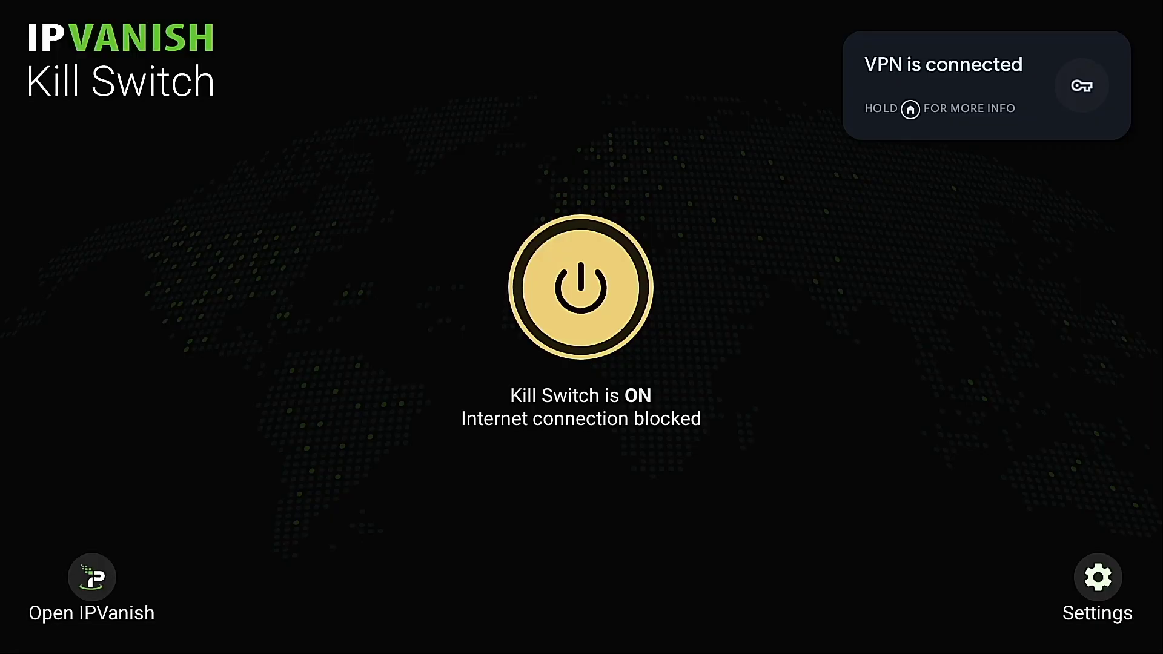
key(Return)
key(Escape)
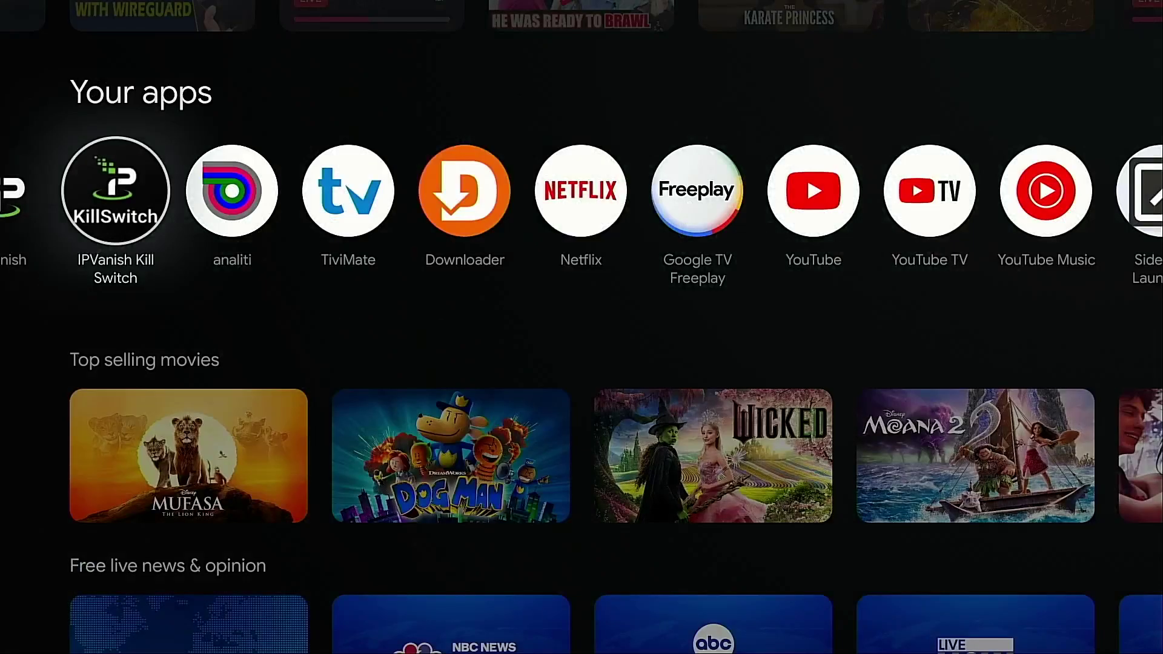
key(Escape)
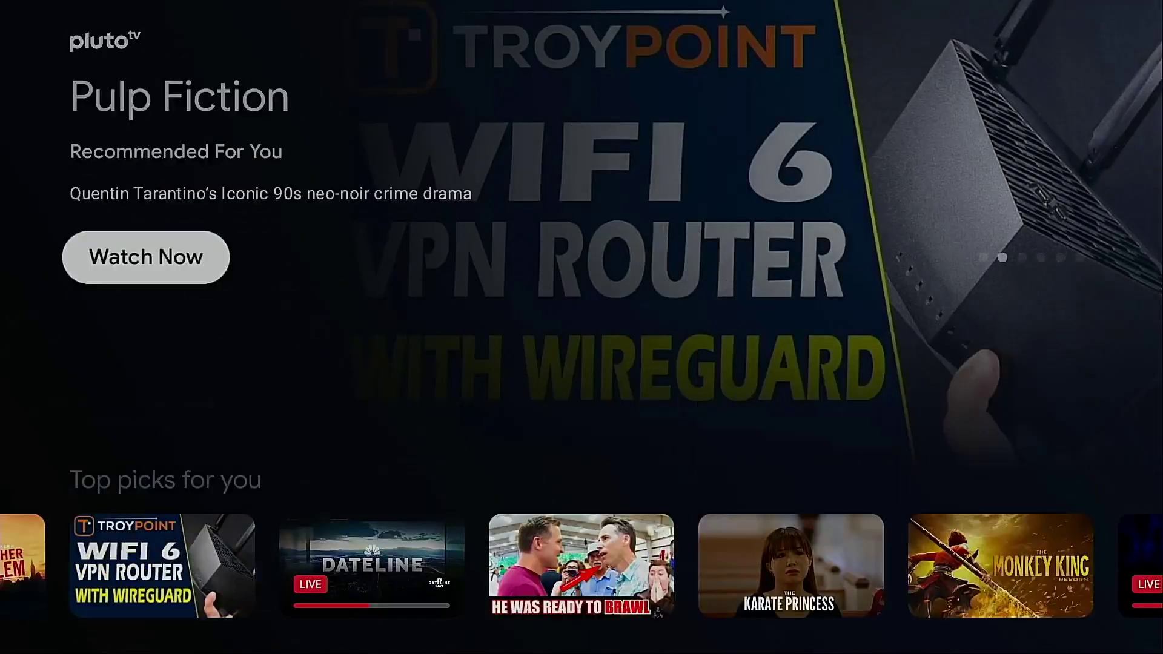
key(Right)
key(Right)
key(Right)
key(Right)
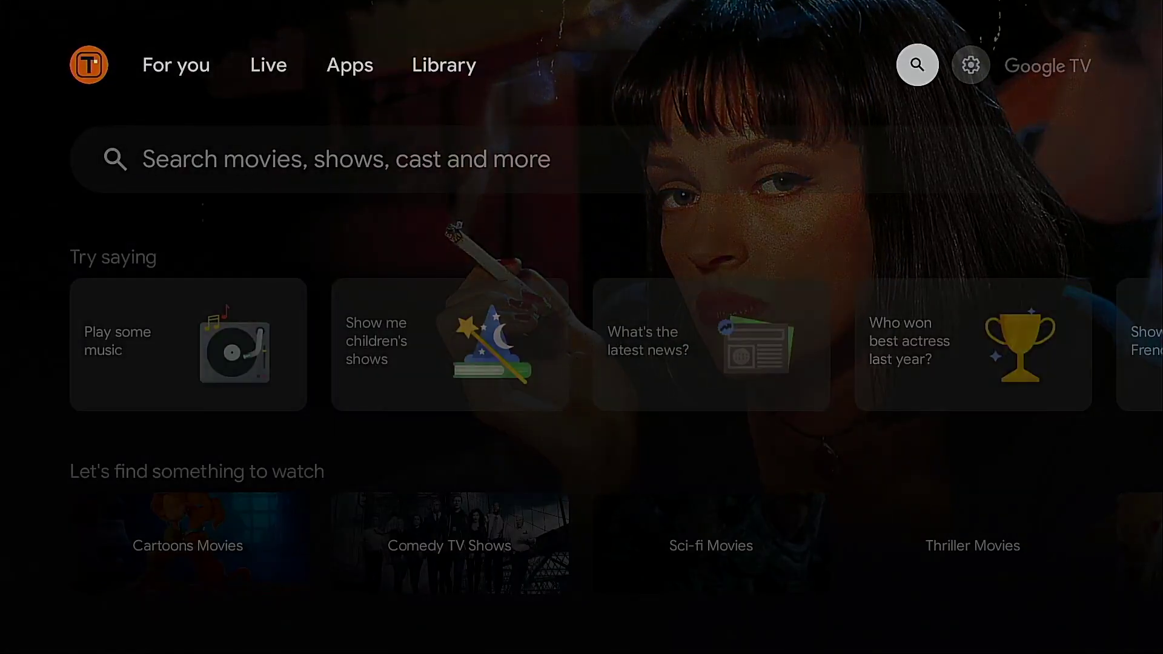
key(Right)
key(Return)
key(Left)
key(Return)
key(Down)
key(Return)
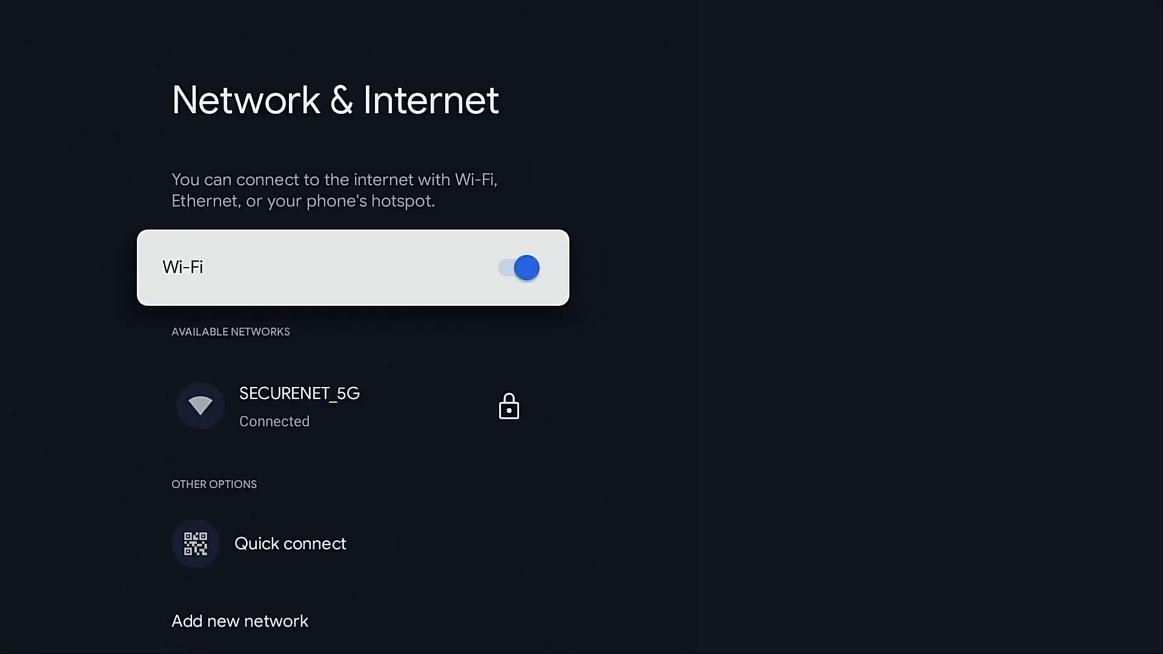
key(Down)
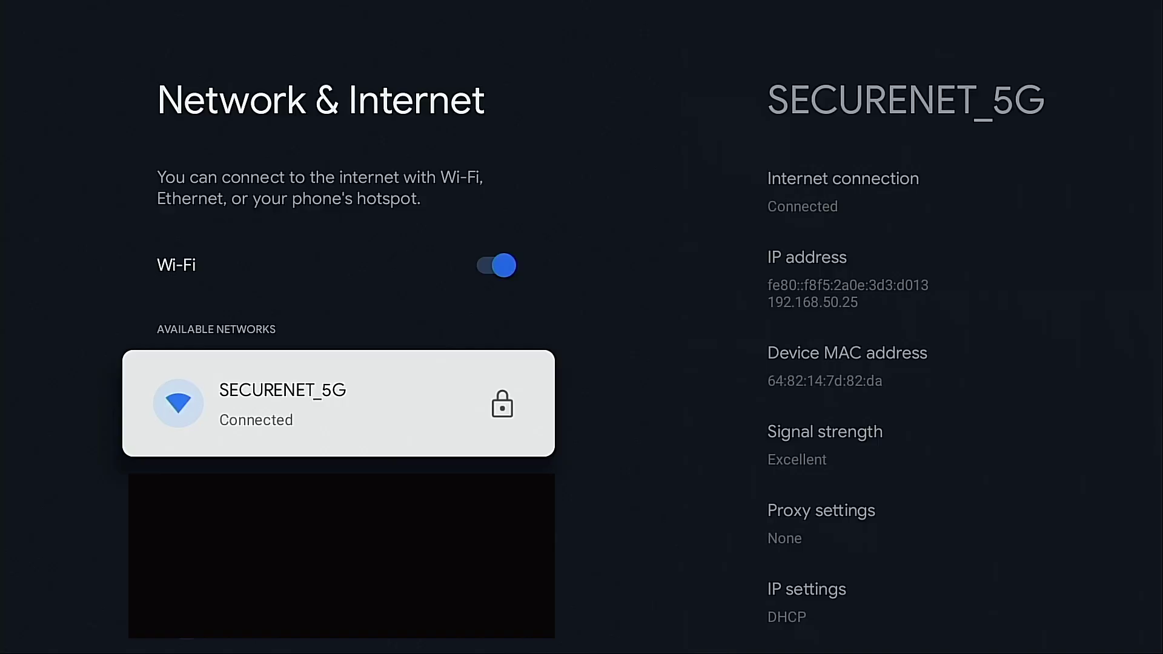
key(Home)
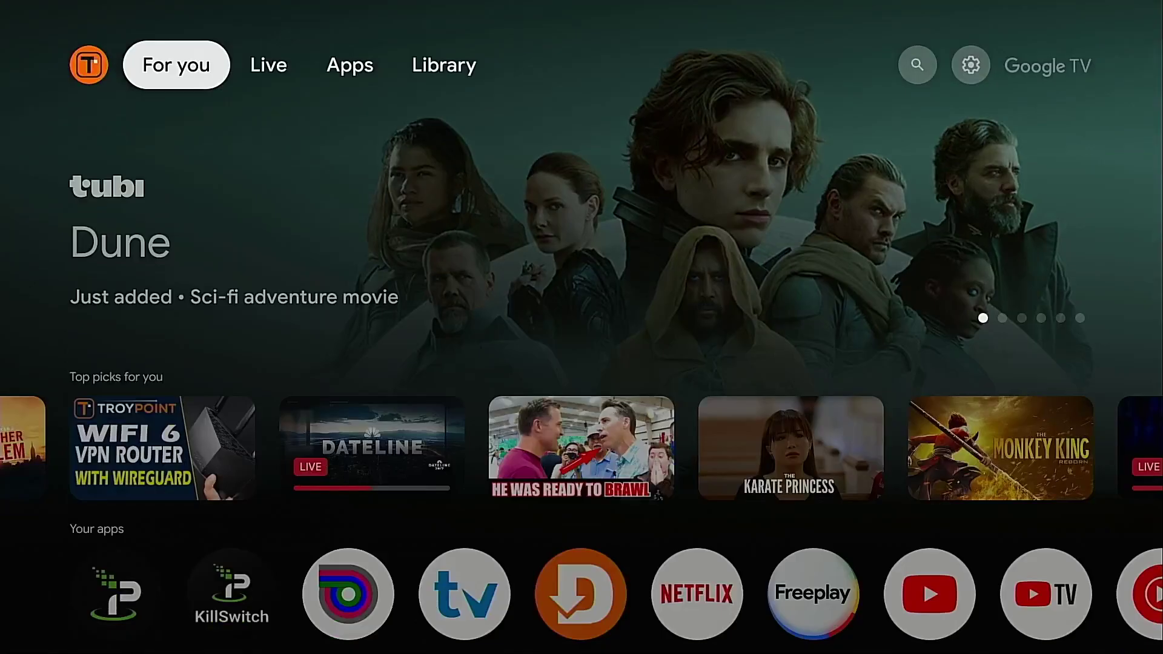
Step: Launch analiti and run a speed test: 395 Mbps down, 225 Mbps up, 21 ms ping
key(Down)
key(Down)
key(Down)
key(Right)
key(Right)
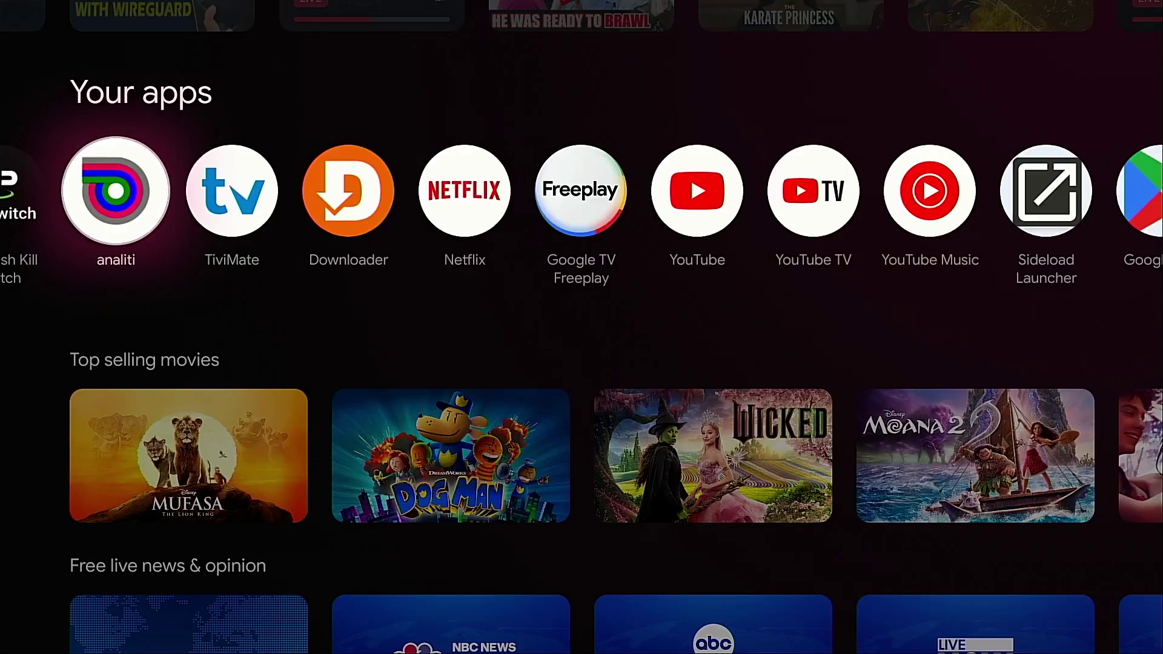
key(Return)
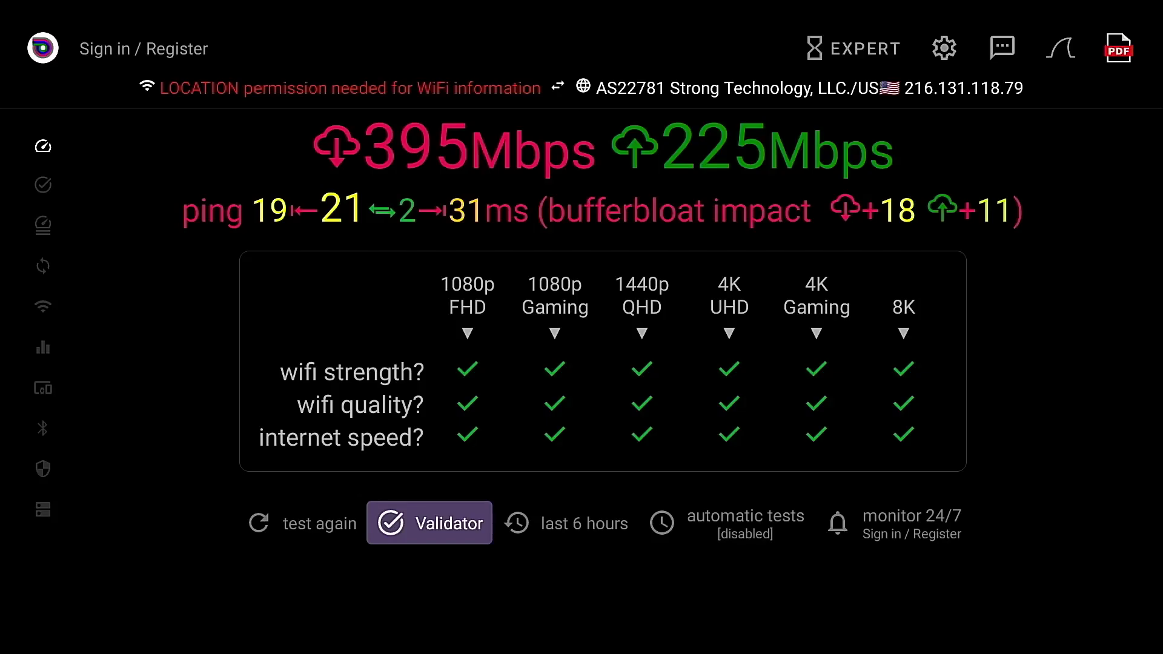
key(Left)
key(Left)
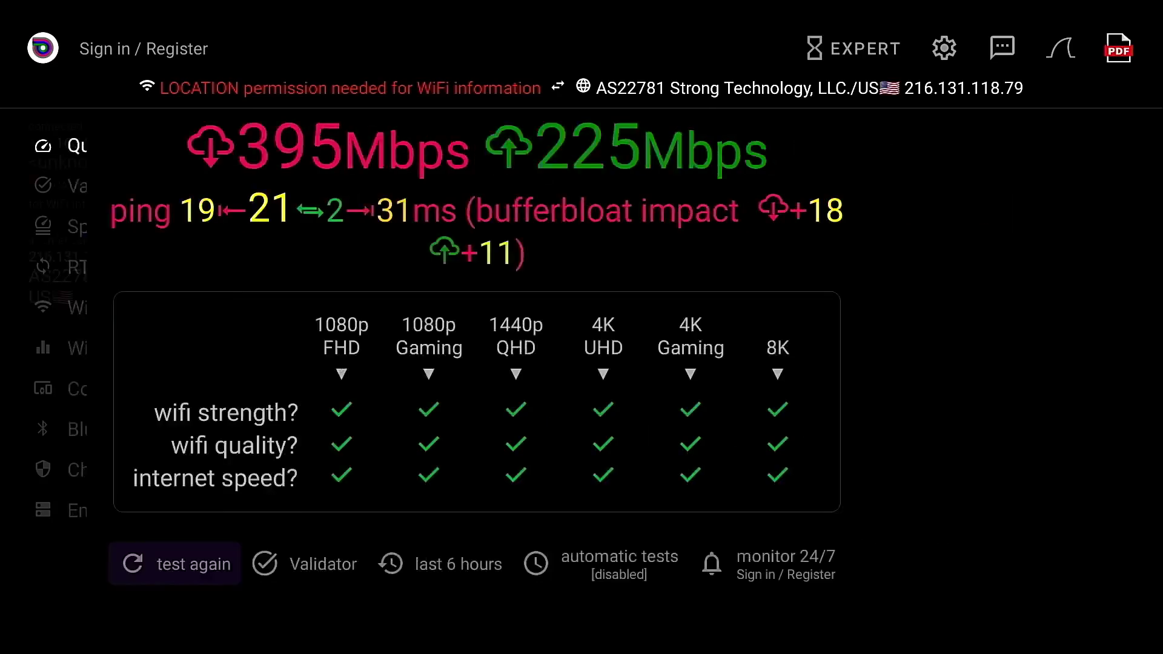
Step: Run analiti's Check VPN, showing no VPN software but known VPN public IPs
key(Down)
key(Down)
key(Down)
key(Down)
key(Down)
key(Down)
key(Down)
key(Down)
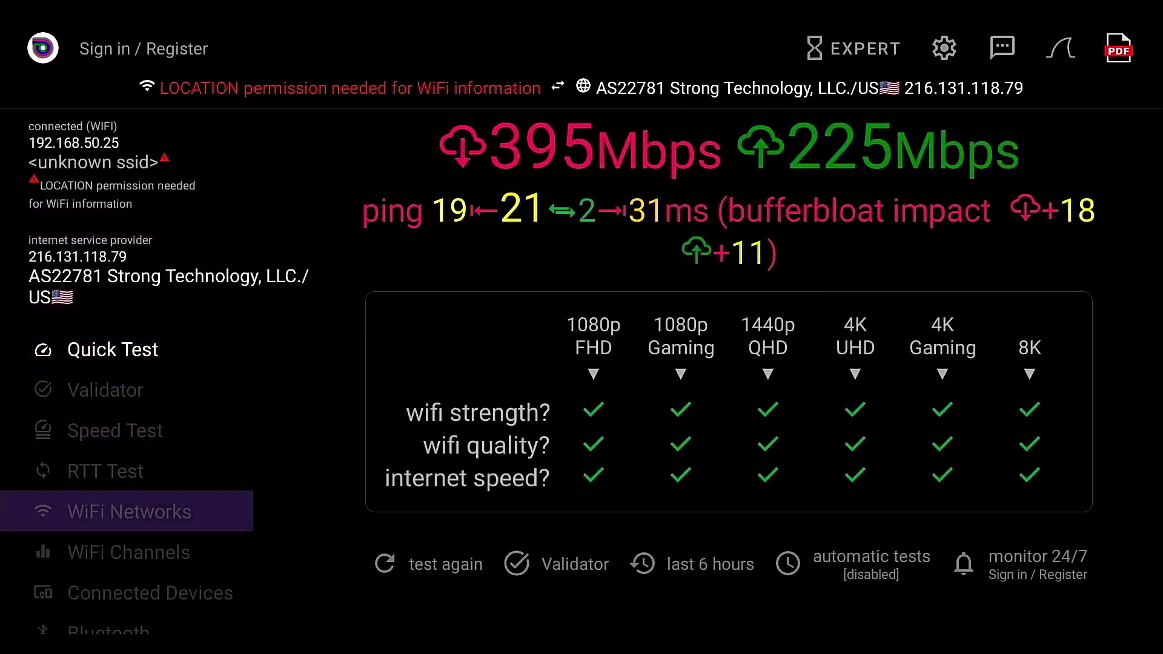
key(Down)
key(Up)
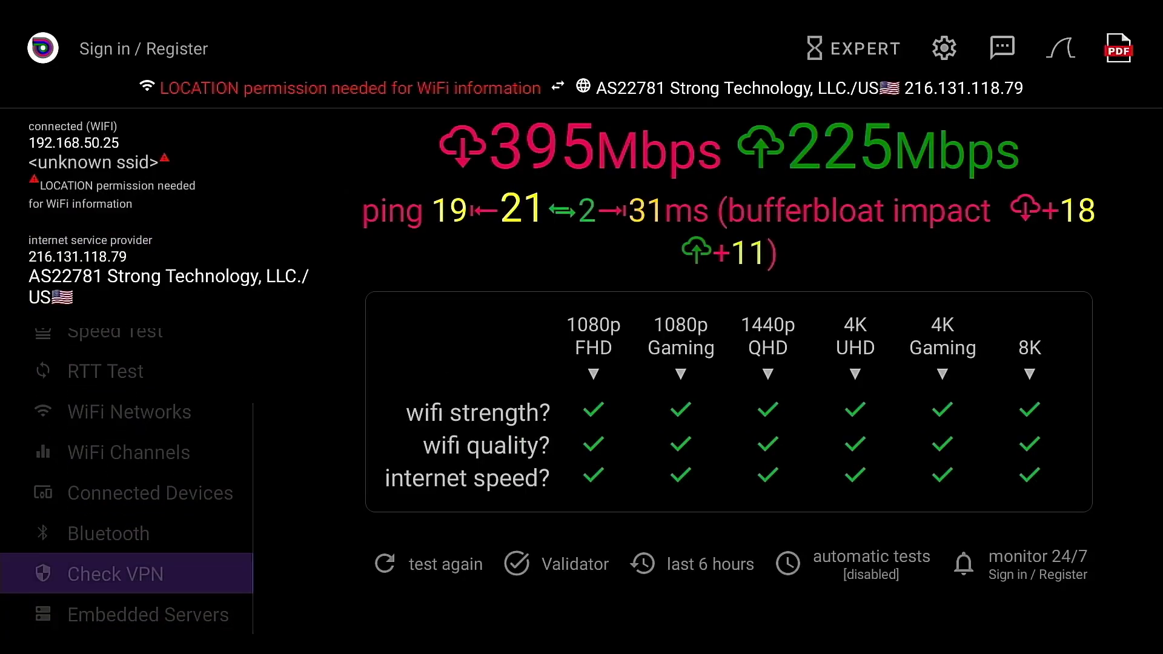
key(Return)
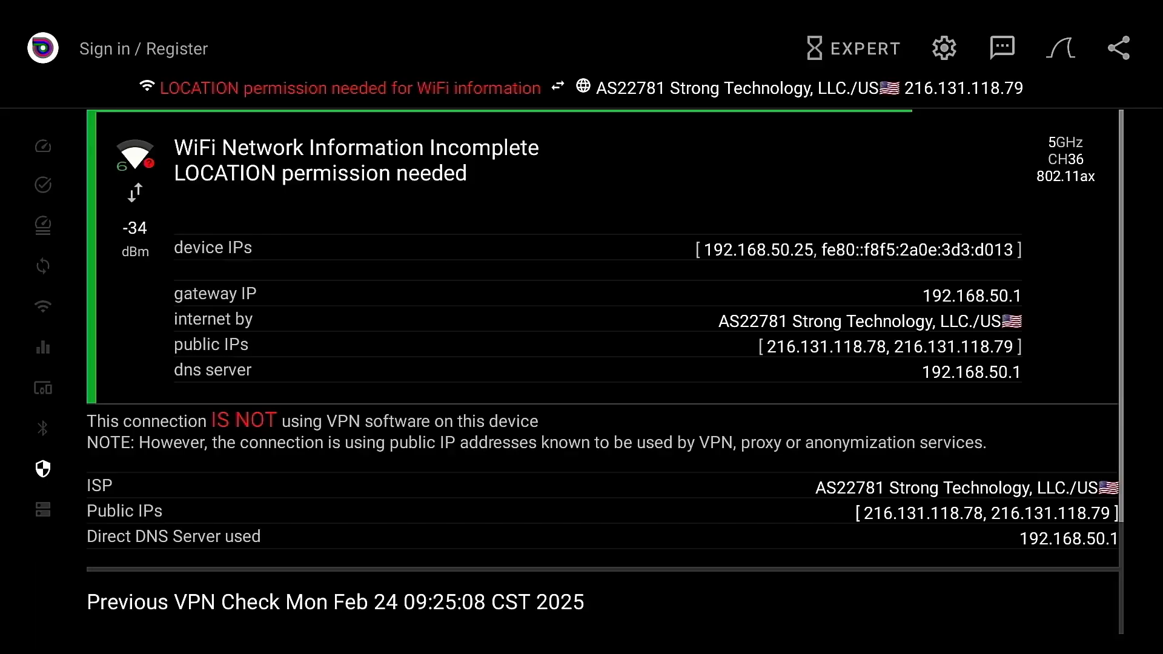
Step: Exit analiti and choose Clear cache for analiti under Settings > All settings > Apps
key(Escape)
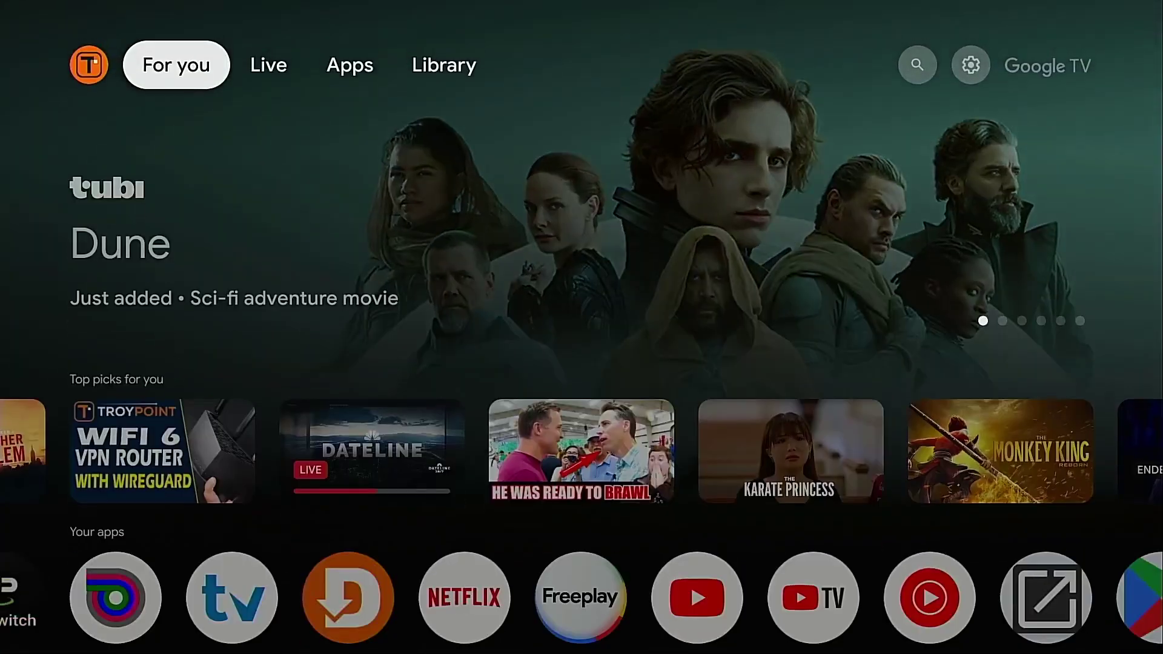
key(Right)
key(Right)
key(Right)
key(Right)
key(Right)
key(Return)
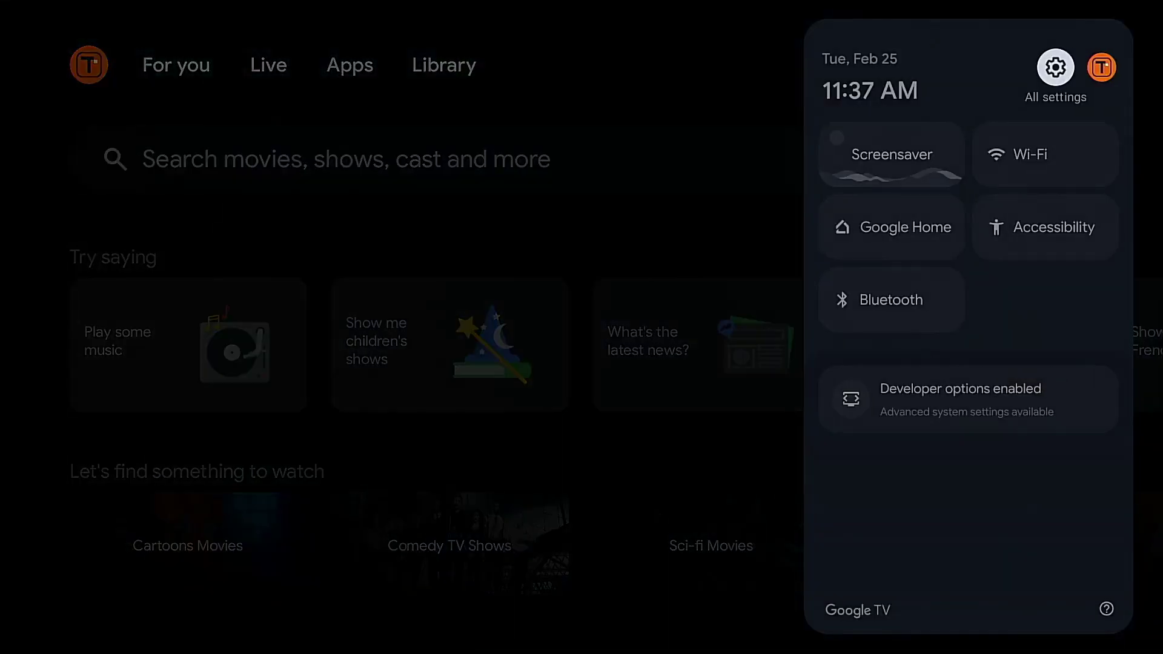
key(Return)
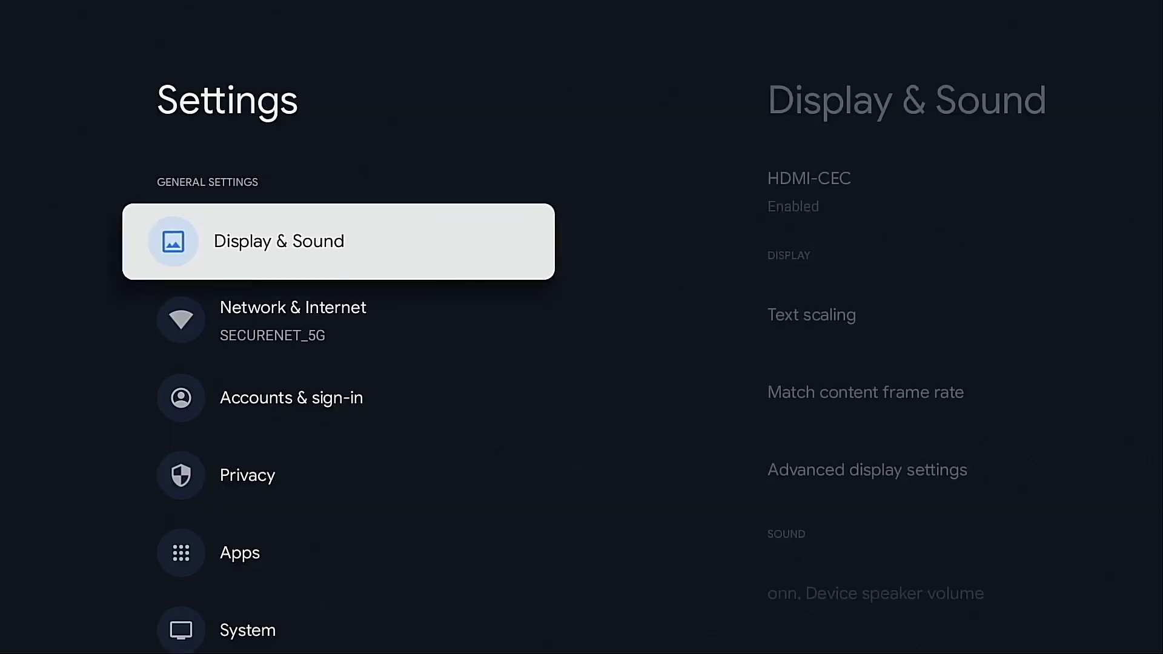
key(Down)
key(Down)
key(Down)
key(Down)
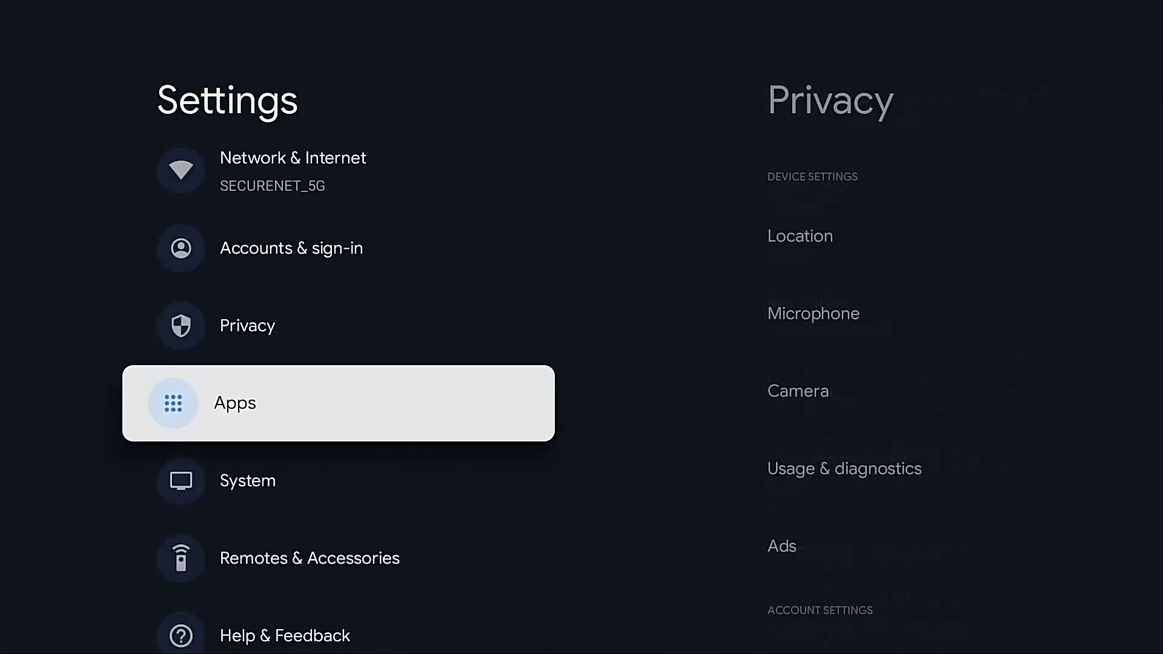
key(Return)
key(Return)
key(Down)
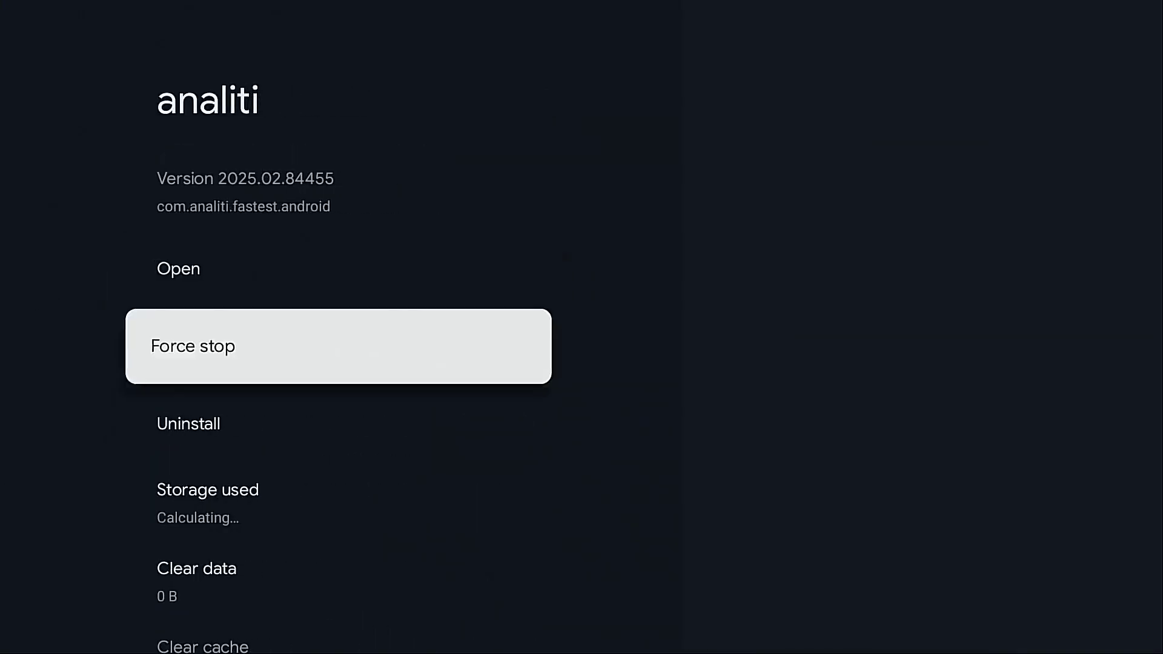
key(Down)
key(Down)
key(Down)
key(Return)
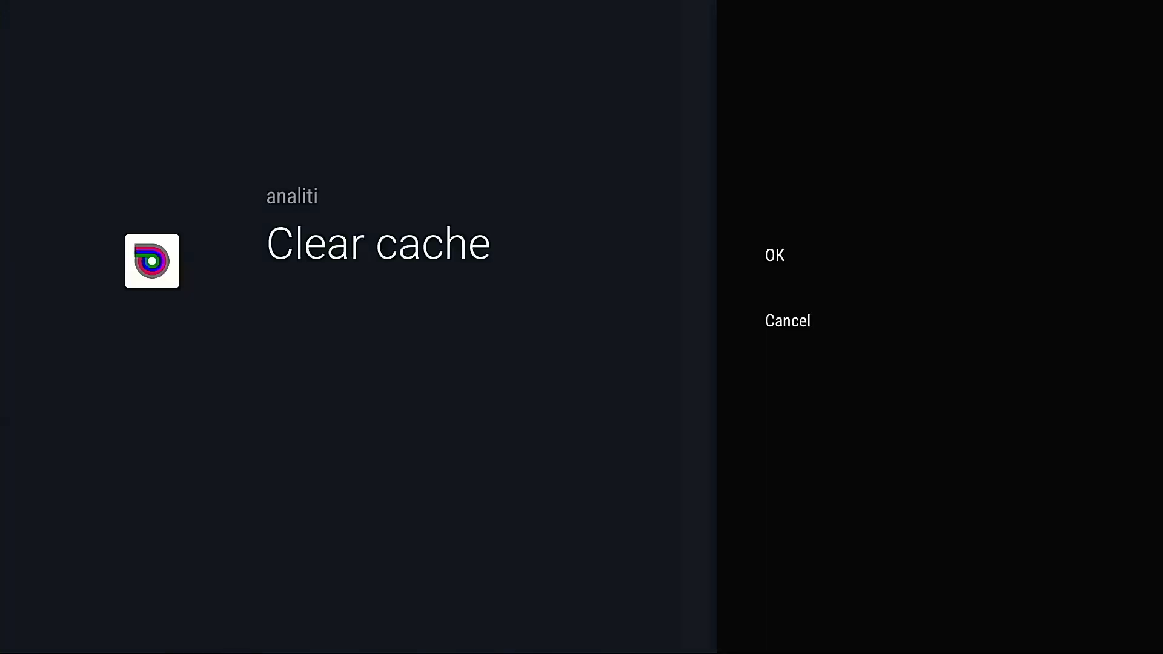
key(Return)
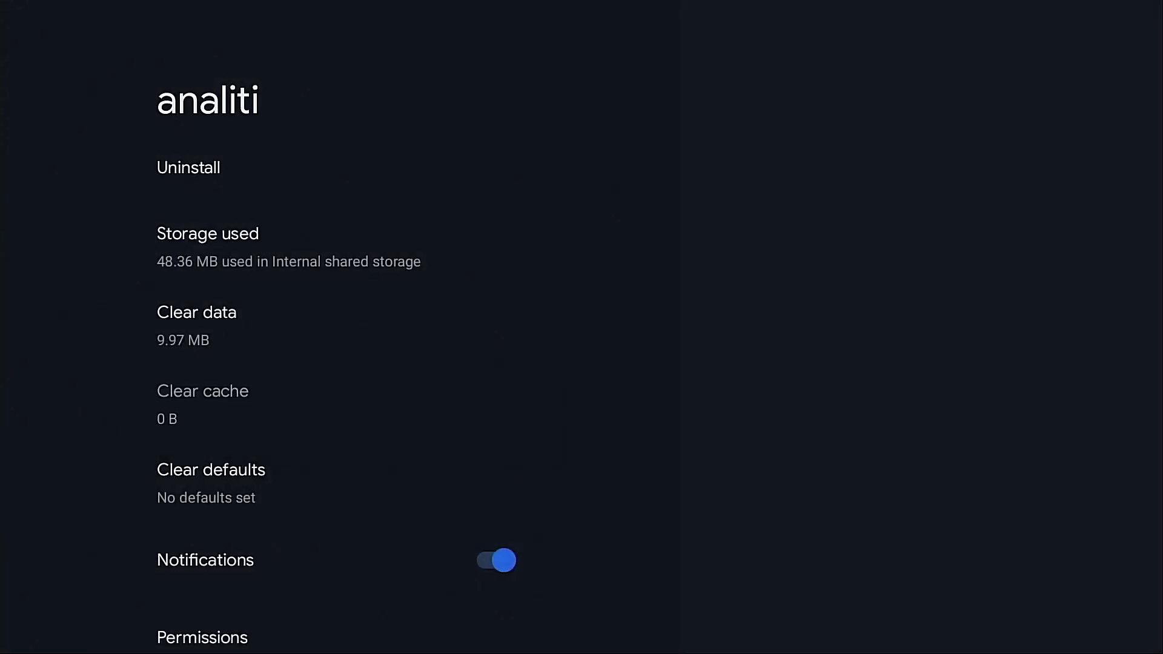